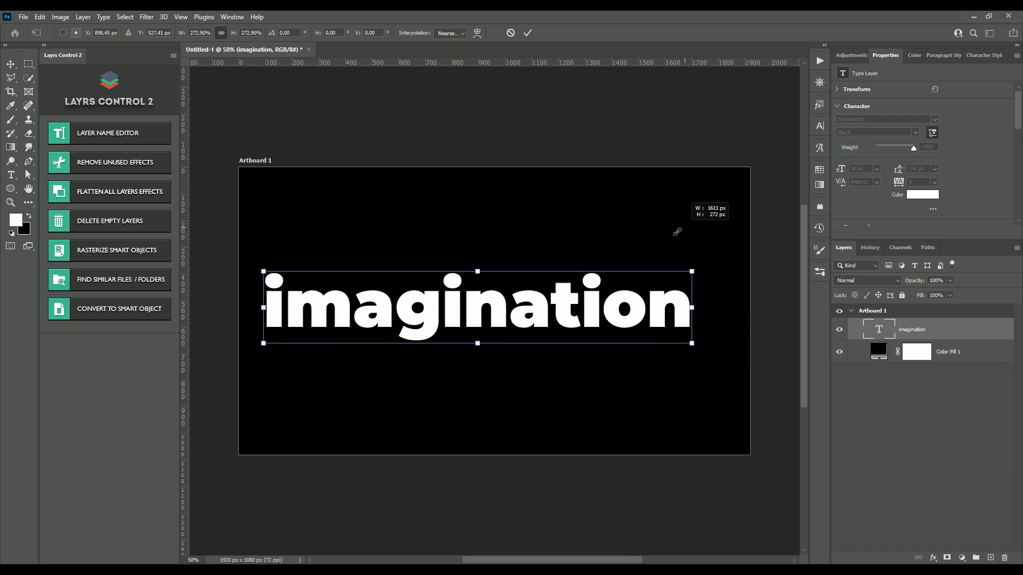
- Rasterize the "imagination" type layer so it can be freely distorted
{"action": "scroll", "coordinate": [578, 284], "scroll_direction": "up", "scroll_amount": 2}
{"action": "key", "text": "ctrl+t"}
{"action": "right_click", "coordinate": [540, 316]}
{"action": "left_click", "coordinate": [505, 322]}
{"action": "right_click", "coordinate": [887, 339]}
{"action": "left_click", "coordinate": [852, 188]}
- Slant the word and raise and enlarge its right end to about 1412 × 297 px overall, and move it higher on the artboard
{"action": "right_click", "coordinate": [546, 320]}
{"action": "left_click", "coordinate": [564, 363]}
{"action": "left_click_drag", "start_coordinate": [478, 279], "coordinate": [503, 280]}
{"action": "left_click_drag", "start_coordinate": [724, 284], "coordinate": [744, 249]}
{"action": "left_click", "coordinate": [527, 33]}
{"action": "left_click_drag", "start_coordinate": [497, 316], "coordinate": [525, 301]}
{"action": "scroll", "coordinate": [509, 316], "scroll_direction": "down", "scroll_amount": 4}
{"action": "scroll", "coordinate": [510, 315], "scroll_direction": "up", "scroll_amount": 1}
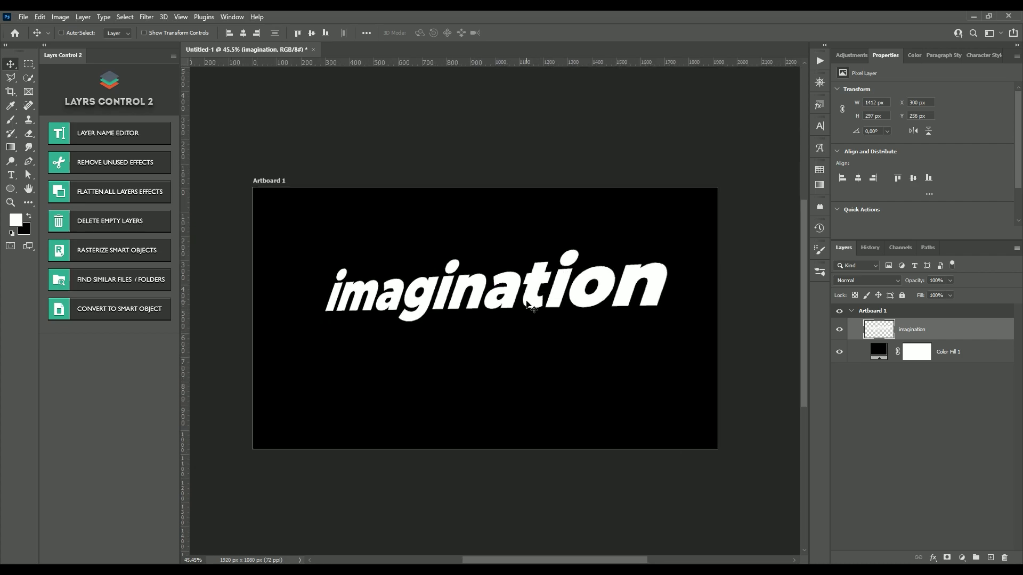
{"action": "scroll", "coordinate": [525, 299], "scroll_direction": "up", "scroll_amount": 1}
{"action": "key", "text": "ctrl+t"}
{"action": "left_click", "coordinate": [150, 18]}
{"action": "left_click", "coordinate": [511, 33]}
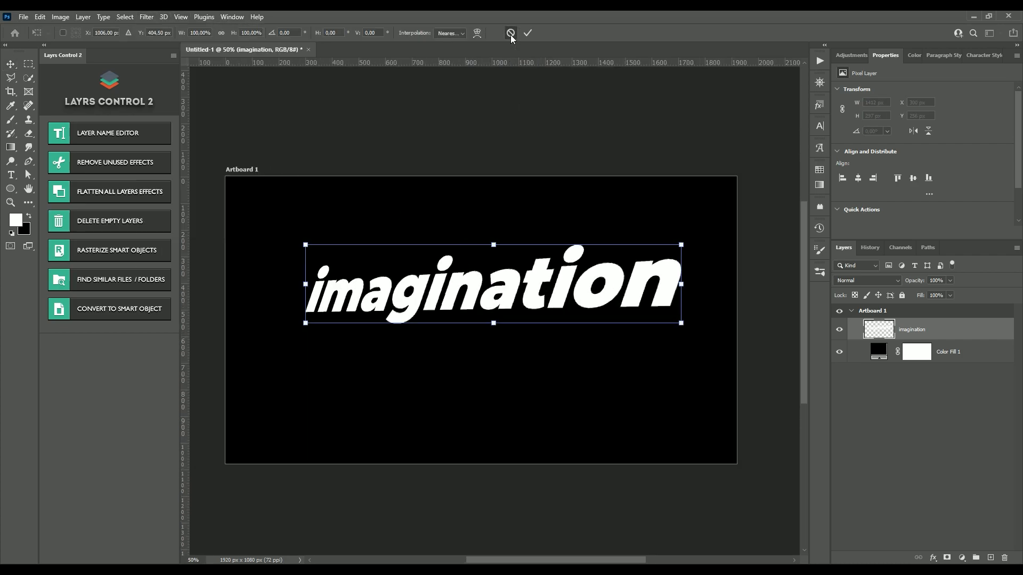
{"action": "left_click", "coordinate": [144, 17]}
{"action": "left_click", "coordinate": [170, 116]}
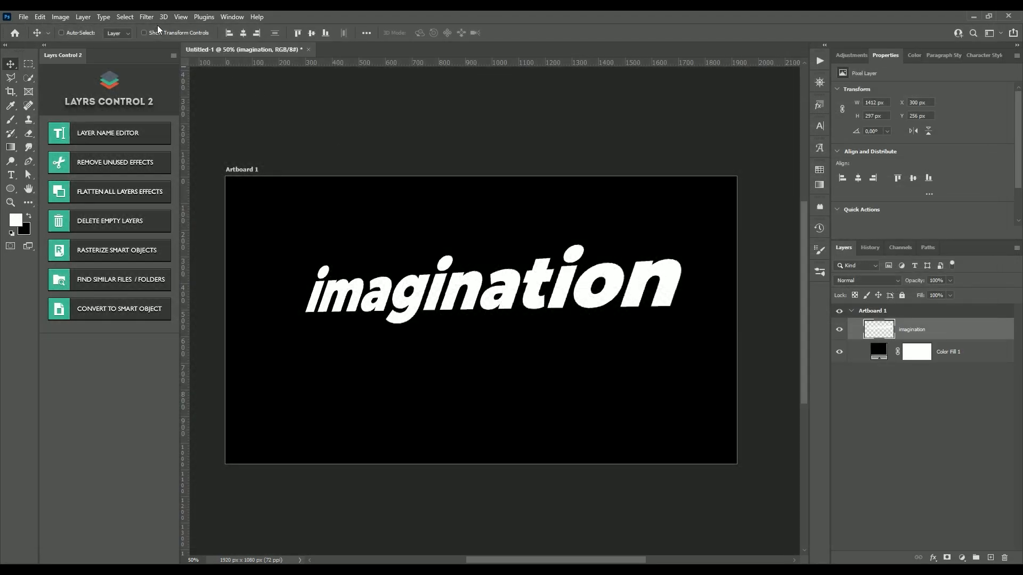
- Apply a Gaussian Blur with a 2.9 pixel radius to the word
{"action": "left_click", "coordinate": [147, 16]}
{"action": "mouse_move", "coordinate": [229, 151]}
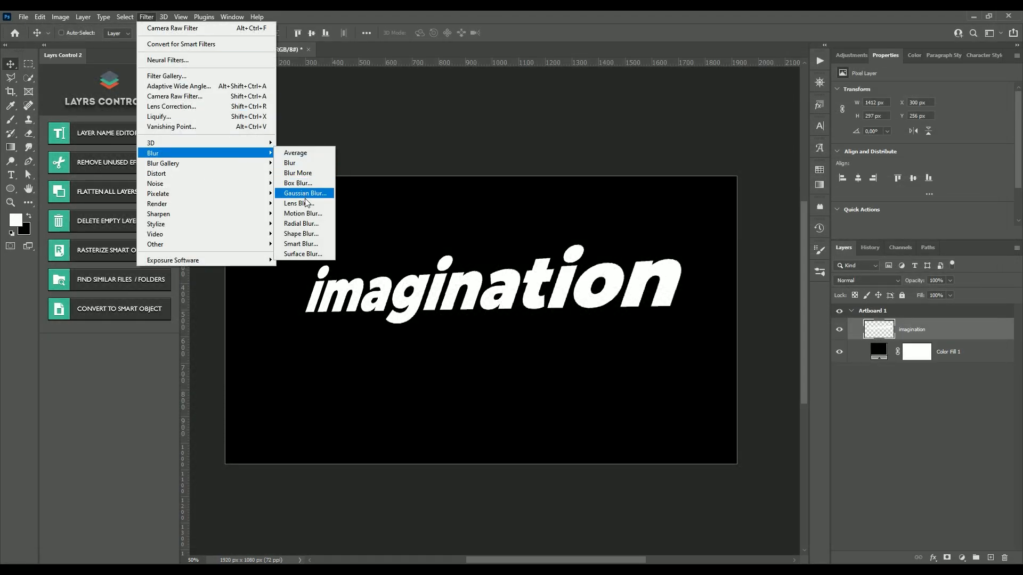
{"action": "left_click", "coordinate": [309, 193]}
{"action": "left_click_drag", "start_coordinate": [673, 241], "coordinate": [678, 241]}
{"action": "left_click", "coordinate": [791, 98]}
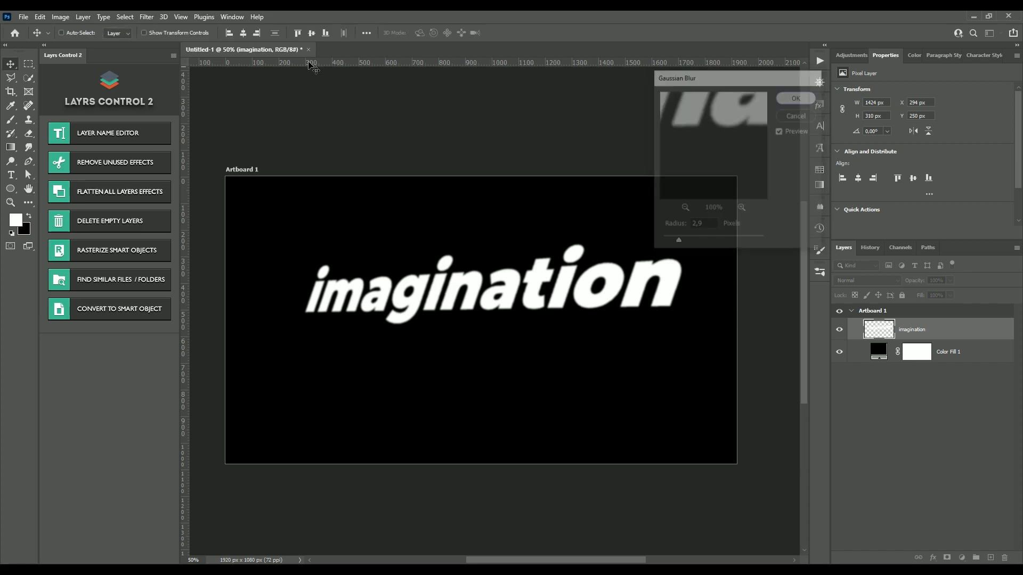
- Apply a short vertical Motion Blur at a 90° angle to the word
{"action": "left_click", "coordinate": [146, 17]}
{"action": "mouse_move", "coordinate": [229, 154]}
{"action": "left_click", "coordinate": [302, 214]}
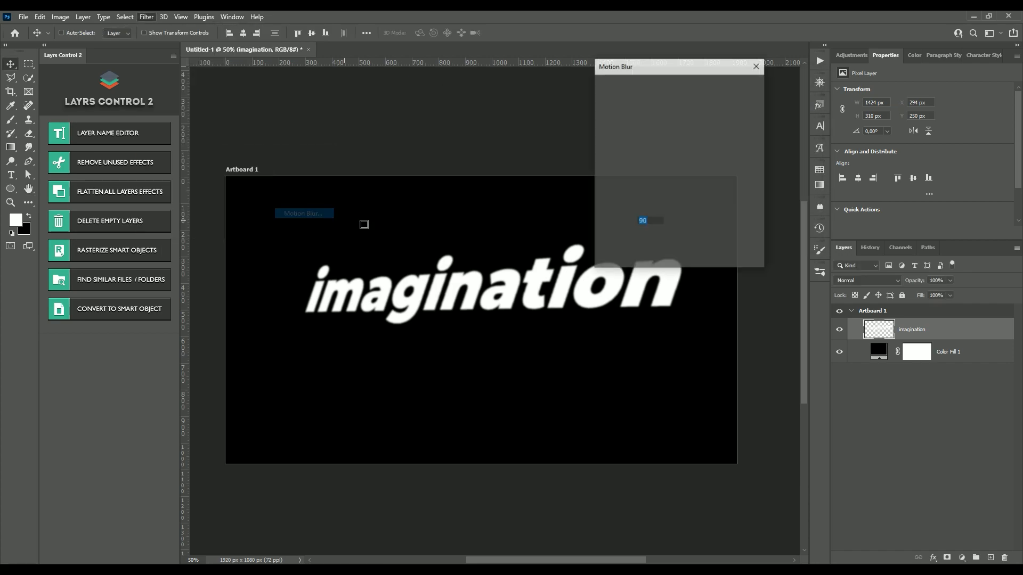
{"action": "left_click_drag", "start_coordinate": [607, 260], "coordinate": [611, 260]}
{"action": "left_click", "coordinate": [734, 87]}
- Open the word in Liquify and smear its last letters, "on", down to the canvas bottom with the 215-size warp brush
{"action": "left_click", "coordinate": [146, 17]}
{"action": "left_click", "coordinate": [187, 116]}
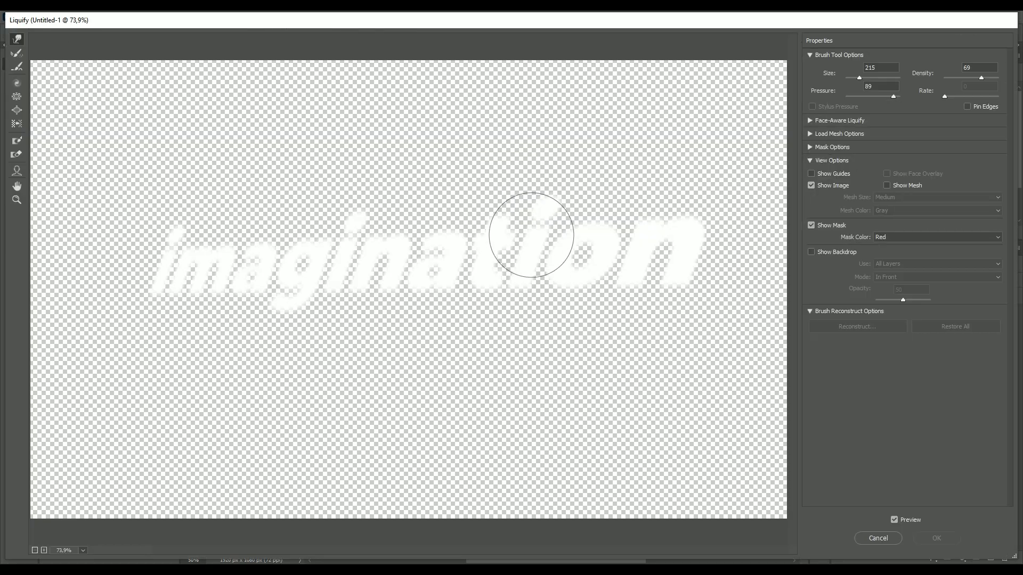
{"action": "left_click_drag", "start_coordinate": [666, 283], "coordinate": [668, 458]}
{"action": "left_click_drag", "start_coordinate": [658, 337], "coordinate": [665, 458]}
{"action": "mouse_move", "coordinate": [665, 311]}
{"action": "left_mouse_down"}
{"action": "mouse_move", "coordinate": [652, 458]}
{"action": "mouse_move", "coordinate": [619, 429]}
{"action": "mouse_move", "coordinate": [615, 477]}
{"action": "left_mouse_up"}
{"action": "left_click_drag", "start_coordinate": [580, 293], "coordinate": [559, 507]}
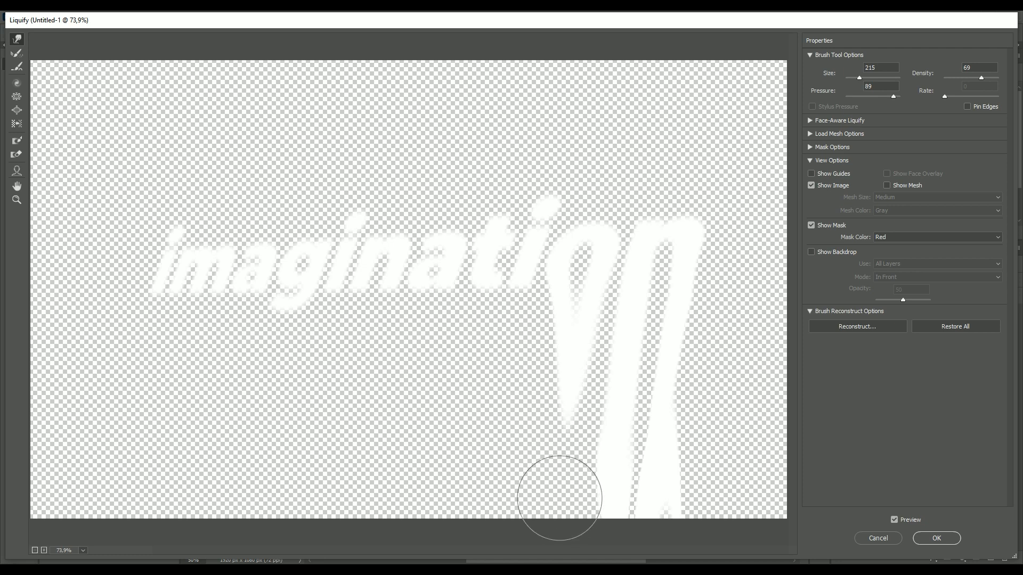
{"action": "left_click_drag", "start_coordinate": [578, 386], "coordinate": [582, 476]}
- Smear the remaining letters of the word downward with the Liquify warp brush to form long vertical streaks
{"action": "left_click_drag", "start_coordinate": [498, 289], "coordinate": [506, 539]}
{"action": "mouse_move", "coordinate": [432, 320]}
{"action": "left_mouse_down"}
{"action": "mouse_move", "coordinate": [445, 423]}
{"action": "mouse_move", "coordinate": [433, 457]}
{"action": "left_mouse_up"}
{"action": "mouse_move", "coordinate": [370, 321]}
{"action": "left_mouse_down"}
{"action": "mouse_move", "coordinate": [380, 344]}
{"action": "mouse_move", "coordinate": [371, 458]}
{"action": "left_mouse_up"}
{"action": "mouse_move", "coordinate": [322, 303]}
{"action": "left_mouse_down"}
{"action": "mouse_move", "coordinate": [302, 369]}
{"action": "mouse_move", "coordinate": [315, 454]}
{"action": "mouse_move", "coordinate": [289, 484]}
{"action": "left_mouse_up"}
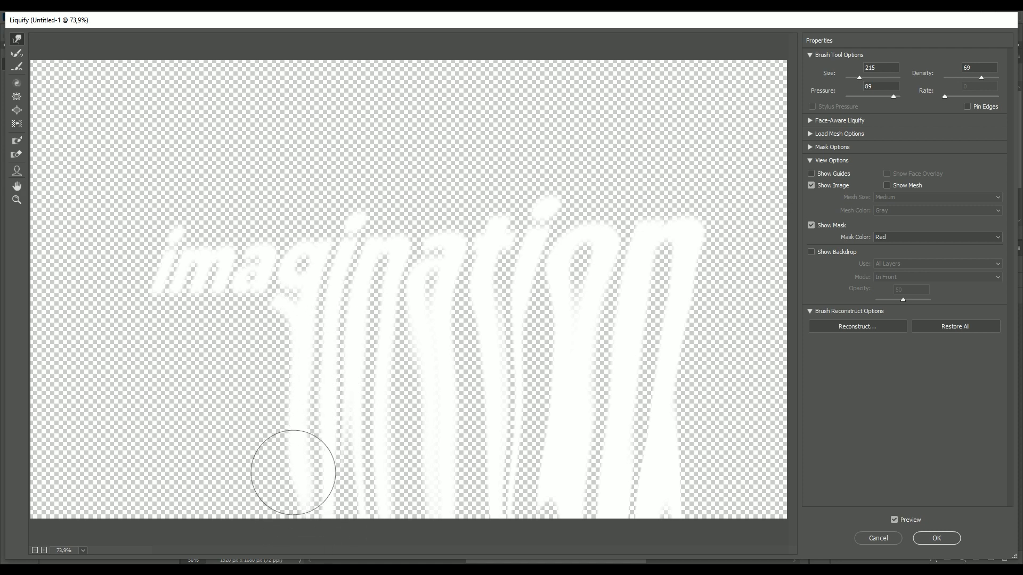
{"action": "mouse_move", "coordinate": [229, 324]}
{"action": "left_mouse_down"}
{"action": "mouse_move", "coordinate": [249, 310]}
{"action": "mouse_move", "coordinate": [223, 320]}
{"action": "left_mouse_up"}
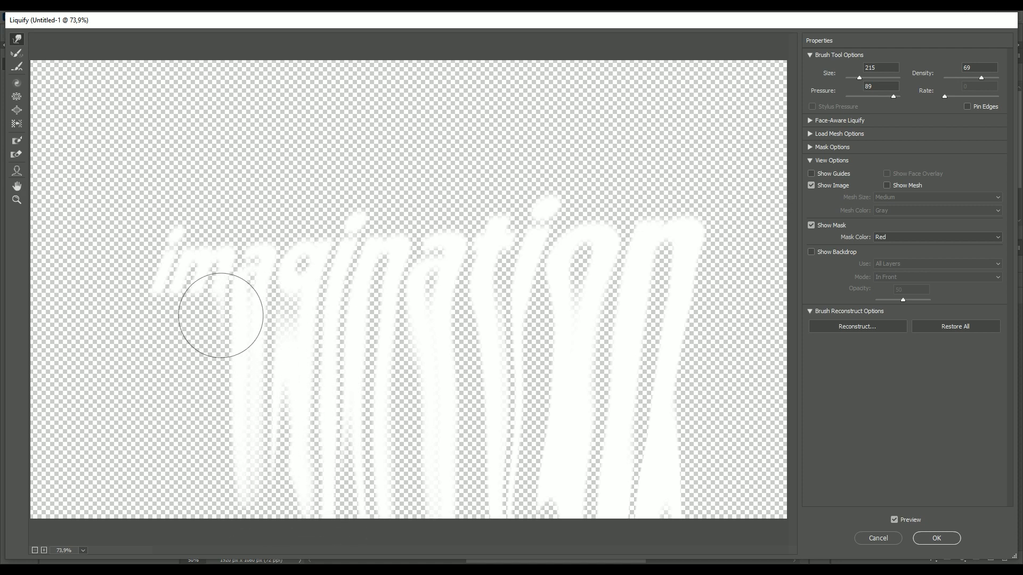
{"action": "mouse_move", "coordinate": [214, 453]}
{"action": "left_mouse_down"}
{"action": "mouse_move", "coordinate": [206, 342]}
{"action": "mouse_move", "coordinate": [222, 329]}
{"action": "left_mouse_up"}
{"action": "mouse_move", "coordinate": [172, 388]}
{"action": "left_mouse_down"}
{"action": "mouse_move", "coordinate": [169, 332]}
{"action": "mouse_move", "coordinate": [161, 343]}
{"action": "mouse_move", "coordinate": [171, 490]}
{"action": "left_mouse_up"}
- Push the outer streaks inward so they taper like a funnel toward the canvas bottom, and apply the Liquify distortion
{"action": "mouse_move", "coordinate": [653, 342]}
{"action": "left_mouse_down"}
{"action": "mouse_move", "coordinate": [562, 425]}
{"action": "mouse_move", "coordinate": [637, 442]}
{"action": "mouse_move", "coordinate": [647, 403]}
{"action": "mouse_move", "coordinate": [648, 478]}
{"action": "mouse_move", "coordinate": [564, 519]}
{"action": "mouse_move", "coordinate": [540, 507]}
{"action": "mouse_move", "coordinate": [599, 451]}
{"action": "mouse_move", "coordinate": [601, 437]}
{"action": "mouse_move", "coordinate": [631, 427]}
{"action": "mouse_move", "coordinate": [591, 411]}
{"action": "mouse_move", "coordinate": [538, 421]}
{"action": "mouse_move", "coordinate": [536, 494]}
{"action": "mouse_move", "coordinate": [587, 498]}
{"action": "left_mouse_up"}
{"action": "mouse_move", "coordinate": [227, 494]}
{"action": "left_mouse_down"}
{"action": "mouse_move", "coordinate": [326, 511]}
{"action": "mouse_move", "coordinate": [319, 522]}
{"action": "mouse_move", "coordinate": [534, 404]}
{"action": "mouse_move", "coordinate": [544, 523]}
{"action": "mouse_move", "coordinate": [582, 522]}
{"action": "mouse_move", "coordinate": [438, 398]}
{"action": "mouse_move", "coordinate": [398, 495]}
{"action": "mouse_move", "coordinate": [468, 395]}
{"action": "mouse_move", "coordinate": [300, 376]}
{"action": "mouse_move", "coordinate": [323, 477]}
{"action": "mouse_move", "coordinate": [430, 536]}
{"action": "mouse_move", "coordinate": [681, 356]}
{"action": "mouse_move", "coordinate": [549, 496]}
{"action": "mouse_move", "coordinate": [438, 544]}
{"action": "mouse_move", "coordinate": [269, 464]}
{"action": "mouse_move", "coordinate": [144, 442]}
{"action": "mouse_move", "coordinate": [188, 400]}
{"action": "mouse_move", "coordinate": [213, 441]}
{"action": "mouse_move", "coordinate": [603, 434]}
{"action": "mouse_move", "coordinate": [589, 470]}
{"action": "mouse_move", "coordinate": [463, 472]}
{"action": "mouse_move", "coordinate": [348, 427]}
{"action": "mouse_move", "coordinate": [323, 482]}
{"action": "mouse_move", "coordinate": [433, 525]}
{"action": "mouse_move", "coordinate": [225, 518]}
{"action": "left_mouse_up"}
{"action": "mouse_move", "coordinate": [182, 559]}
{"action": "left_mouse_down"}
{"action": "mouse_move", "coordinate": [246, 483]}
{"action": "mouse_move", "coordinate": [328, 479]}
{"action": "mouse_move", "coordinate": [367, 553]}
{"action": "mouse_move", "coordinate": [409, 517]}
{"action": "left_mouse_up"}
{"action": "left_click_drag", "start_coordinate": [459, 474], "coordinate": [646, 492]}
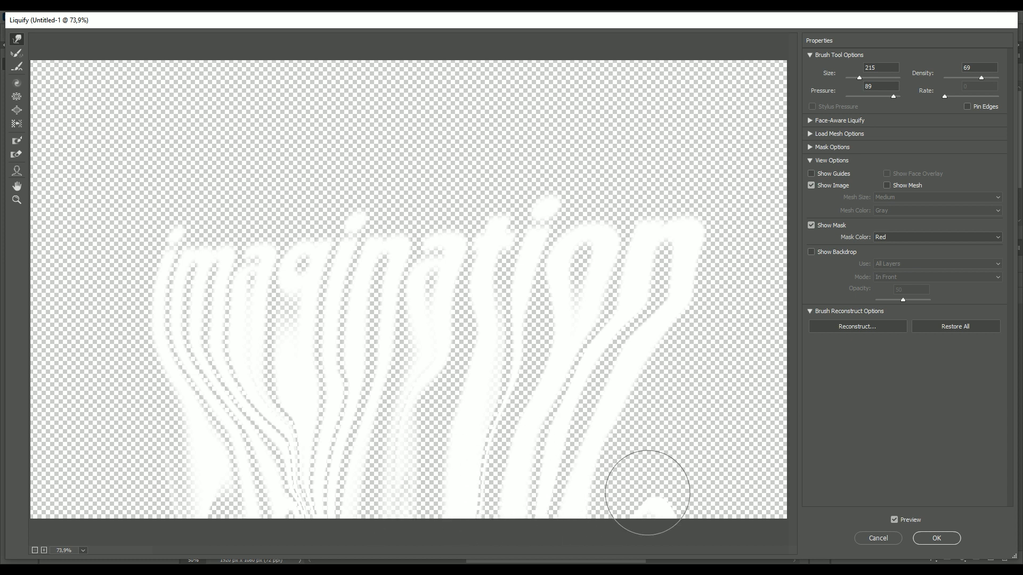
{"action": "left_click_drag", "start_coordinate": [198, 488], "coordinate": [325, 487]}
{"action": "left_click_drag", "start_coordinate": [691, 360], "coordinate": [559, 503]}
{"action": "left_click_drag", "start_coordinate": [149, 376], "coordinate": [242, 504]}
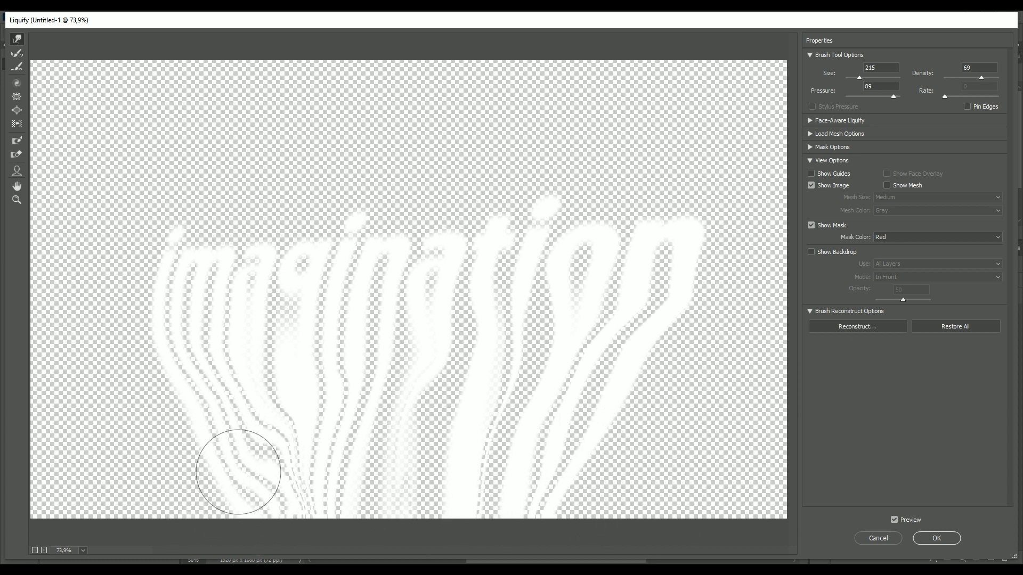
{"action": "left_click", "coordinate": [936, 538]}
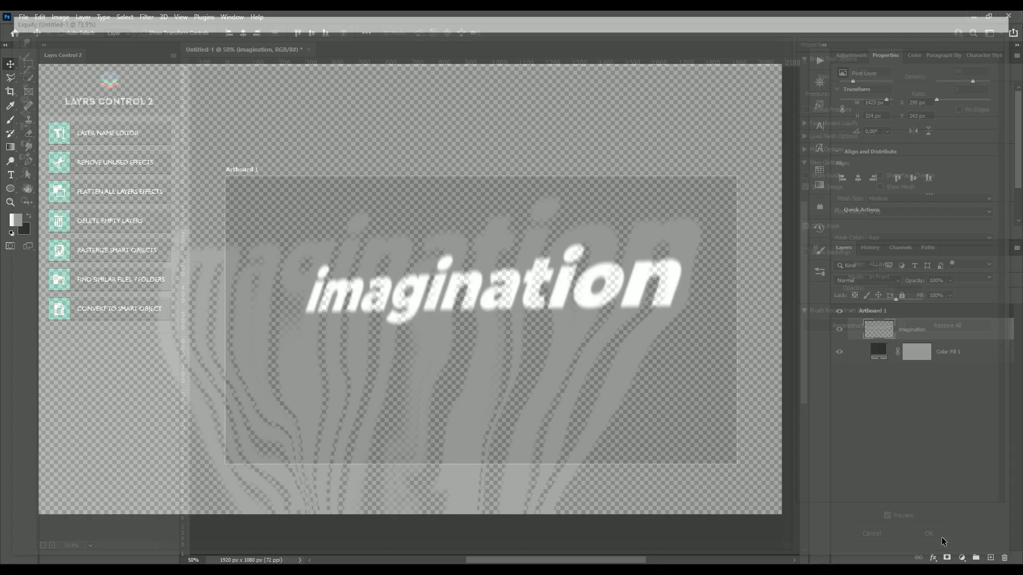
- Select the stray area at the lower left of the streaks, delete its pixels and clear the selection
{"action": "scroll", "coordinate": [663, 375], "scroll_direction": "down", "scroll_amount": 5}
{"action": "scroll", "coordinate": [465, 462], "scroll_direction": "up", "scroll_amount": 6}
{"action": "scroll", "coordinate": [467, 462], "scroll_direction": "down", "scroll_amount": 5}
{"action": "scroll", "coordinate": [766, 376], "scroll_direction": "up", "scroll_amount": 4}
{"action": "key", "text": "space"}
{"action": "left_click_drag", "start_coordinate": [585, 300], "coordinate": [501, 310]}
{"action": "left_click_drag", "start_coordinate": [298, 437], "coordinate": [334, 475]}
{"action": "key", "text": "Delete"}
{"action": "key", "text": "ctrl+d"}
- Duplicate the imagination layer and set the copy's opacity to 80%
{"action": "scroll", "coordinate": [487, 349], "scroll_direction": "down", "scroll_amount": 4}
{"action": "key", "text": "v"}
{"action": "scroll", "coordinate": [578, 319], "scroll_direction": "up", "scroll_amount": 4}
{"action": "key", "text": "space"}
{"action": "left_click_drag", "start_coordinate": [429, 319], "coordinate": [462, 322]}
{"action": "key", "text": "ctrl+j"}
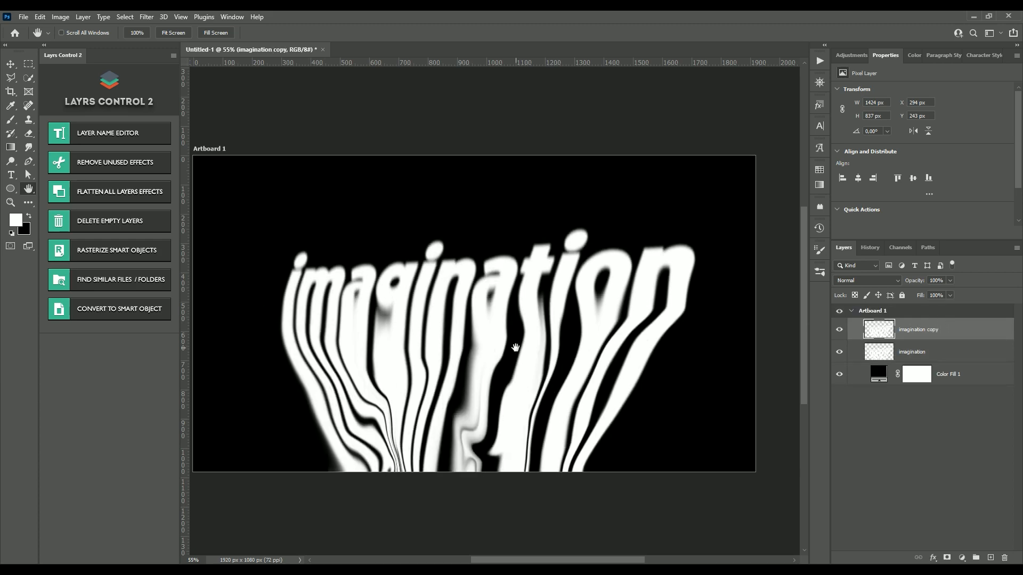
{"action": "scroll", "coordinate": [495, 343], "scroll_direction": "up", "scroll_amount": 1}
{"action": "type", "text": "80"}
- Smudge the letters and streaks on the copy at 78% strength, and lower the layer's opacity to 66%
{"action": "left_click", "coordinate": [29, 146]}
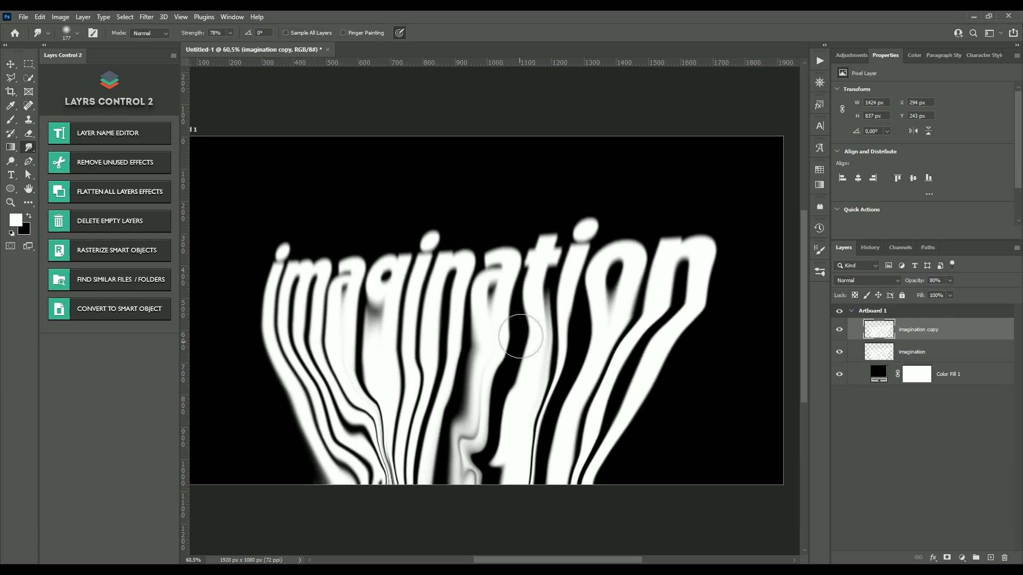
{"action": "mouse_move", "coordinate": [397, 282]}
{"action": "left_mouse_down"}
{"action": "mouse_move", "coordinate": [356, 264]}
{"action": "mouse_move", "coordinate": [281, 276]}
{"action": "mouse_move", "coordinate": [401, 349]}
{"action": "mouse_move", "coordinate": [454, 410]}
{"action": "mouse_move", "coordinate": [507, 356]}
{"action": "mouse_move", "coordinate": [565, 469]}
{"action": "mouse_move", "coordinate": [301, 407]}
{"action": "left_mouse_up"}
{"action": "left_click", "coordinate": [935, 327]}
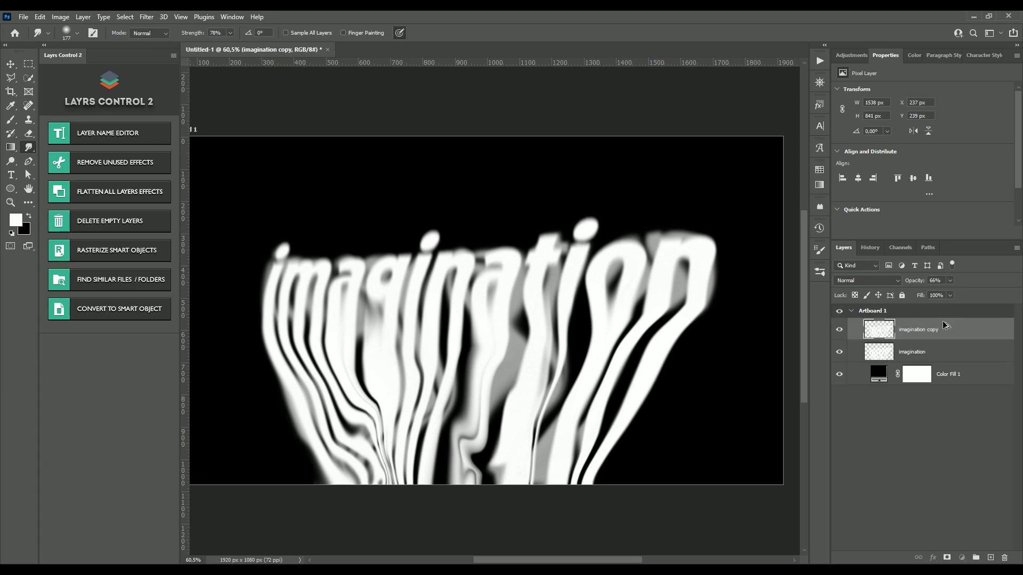
- Duplicate the smudged imagination copy layer
{"action": "key", "text": "ctrl+j"}
{"action": "scroll", "coordinate": [571, 307], "scroll_direction": "down", "scroll_amount": 4}
{"action": "scroll", "coordinate": [479, 307], "scroll_direction": "up", "scroll_amount": 4}
{"action": "scroll", "coordinate": [394, 314], "scroll_direction": "down", "scroll_amount": 2}
{"action": "scroll", "coordinate": [373, 319], "scroll_direction": "up", "scroll_amount": 1}
{"action": "left_click_drag", "start_coordinate": [481, 306], "coordinate": [557, 314]}
- Try lowering the new duplicate's opacity to 47%, and undo the recent layer changes
{"action": "key", "text": "5"}
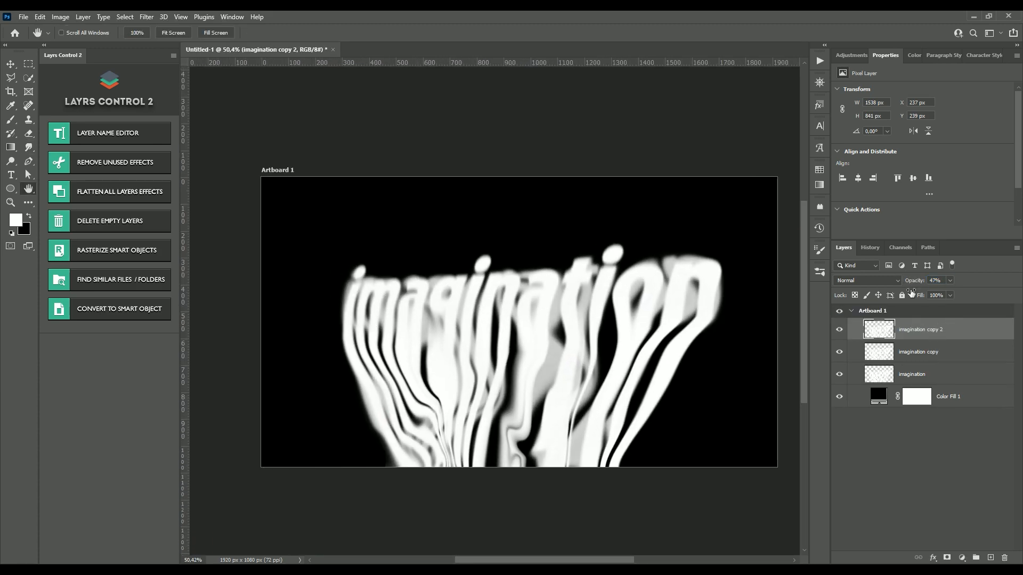
{"action": "scroll", "coordinate": [663, 324], "scroll_direction": "up", "scroll_amount": 2}
{"action": "left_click_drag", "start_coordinate": [931, 321], "coordinate": [933, 335]}
{"action": "key", "text": "ctrl+z"}
{"action": "key", "text": "ctrl+z"}
{"action": "key", "text": "ctrl+z"}
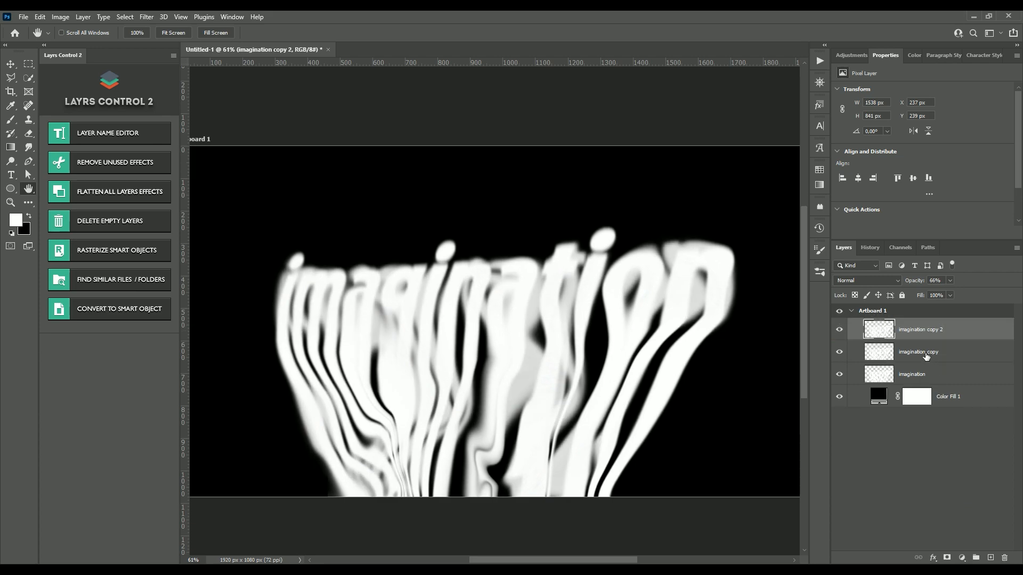
- Smudge the second copy into smoky wisps around the word's outer edges, and set its opacity to 27%
{"action": "key", "text": "ctrl+j"}
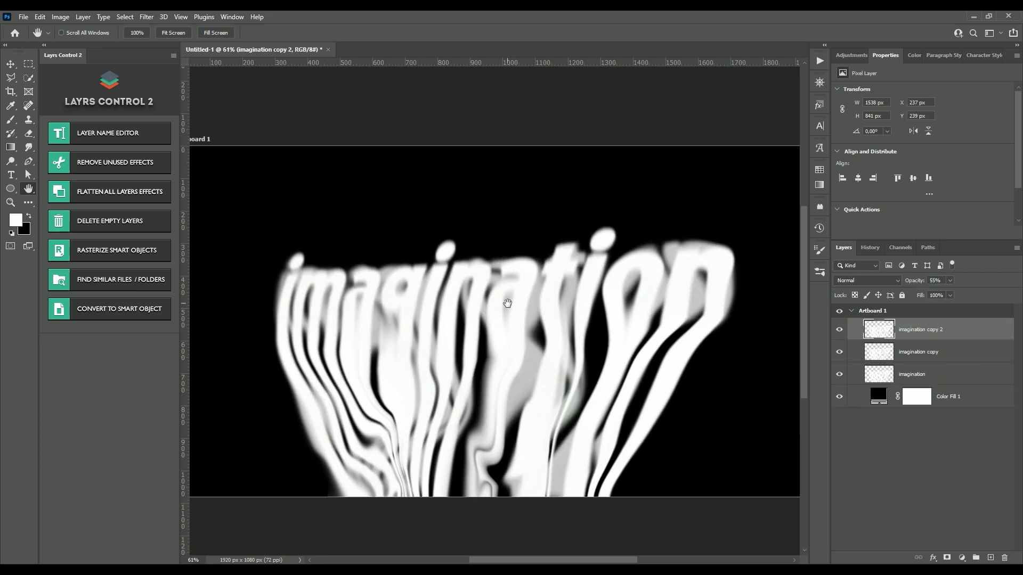
{"action": "left_click", "coordinate": [28, 148]}
{"action": "mouse_move", "coordinate": [314, 404]}
{"action": "left_mouse_down"}
{"action": "mouse_move", "coordinate": [392, 367]}
{"action": "mouse_move", "coordinate": [672, 316]}
{"action": "left_mouse_up"}
{"action": "mouse_move", "coordinate": [627, 428]}
{"action": "left_mouse_down"}
{"action": "mouse_move", "coordinate": [716, 264]}
{"action": "mouse_move", "coordinate": [571, 269]}
{"action": "mouse_move", "coordinate": [451, 197]}
{"action": "mouse_move", "coordinate": [576, 234]}
{"action": "mouse_move", "coordinate": [405, 280]}
{"action": "mouse_move", "coordinate": [285, 269]}
{"action": "mouse_move", "coordinate": [295, 286]}
{"action": "mouse_move", "coordinate": [276, 302]}
{"action": "mouse_move", "coordinate": [250, 279]}
{"action": "mouse_move", "coordinate": [276, 412]}
{"action": "left_mouse_up"}
{"action": "left_click_drag", "start_coordinate": [343, 474], "coordinate": [326, 489]}
{"action": "mouse_move", "coordinate": [604, 403]}
{"action": "left_mouse_down"}
{"action": "mouse_move", "coordinate": [669, 447]}
{"action": "mouse_move", "coordinate": [612, 526]}
{"action": "left_mouse_up"}
{"action": "scroll", "coordinate": [722, 294], "scroll_direction": "down", "scroll_amount": 1}
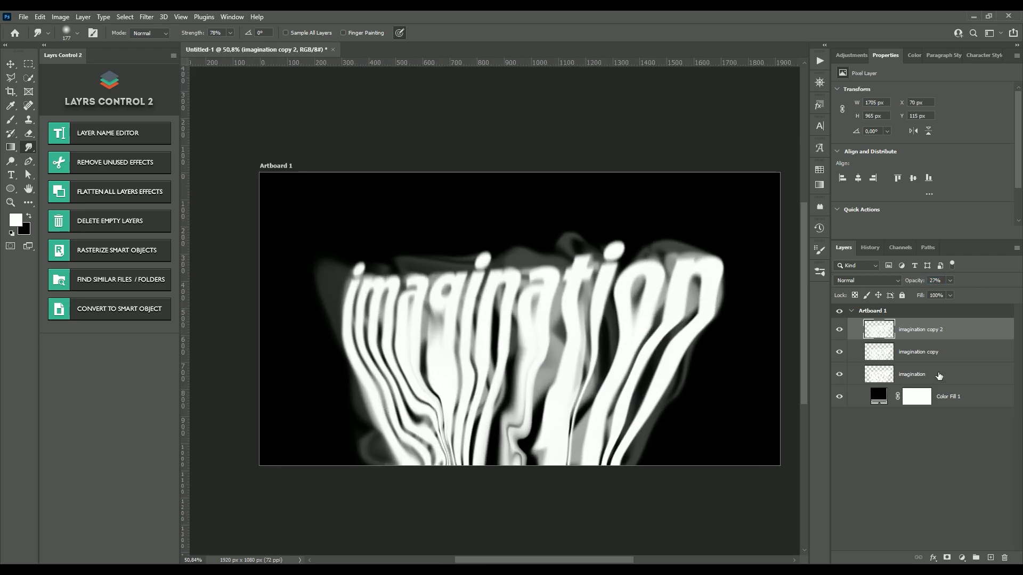
- Convert the three imagination layers into one smart object and duplicate it
{"action": "right_click", "coordinate": [937, 351]}
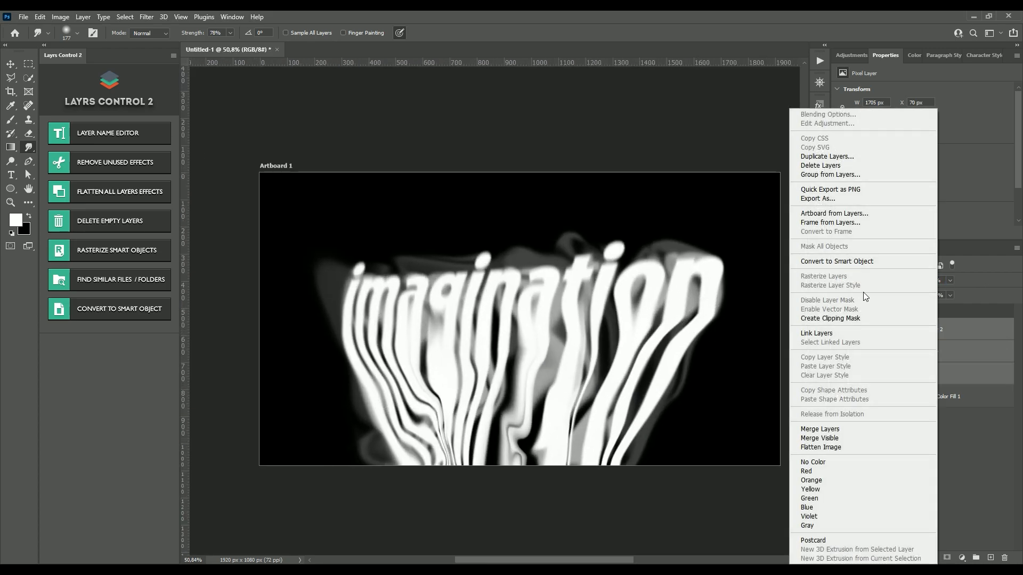
{"action": "left_click", "coordinate": [836, 261]}
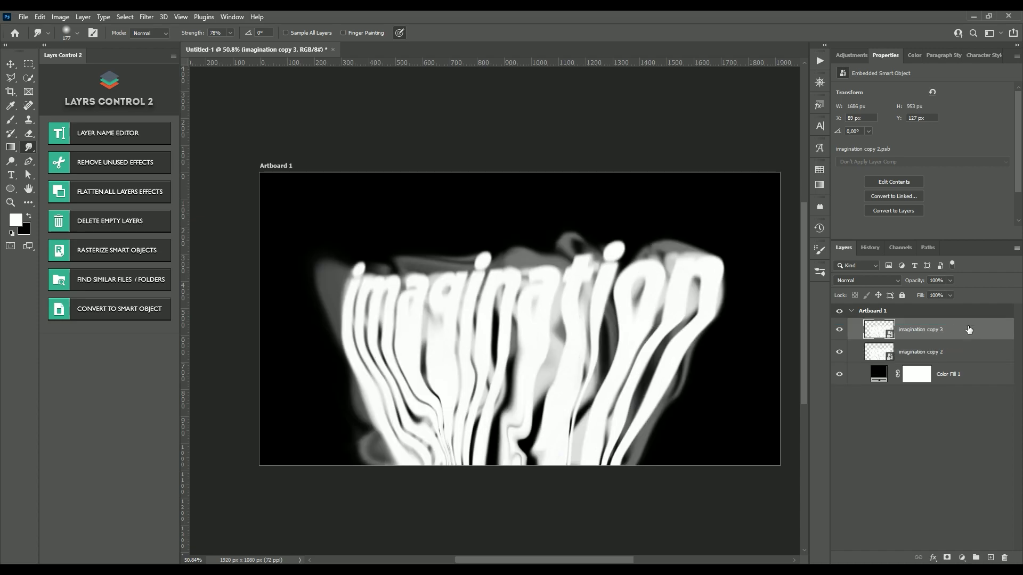
- Exclude the red channel in the Advanced Blending options of the duplicated smart object
{"action": "double_click", "coordinate": [978, 331]}
{"action": "left_click", "coordinate": [775, 220]}
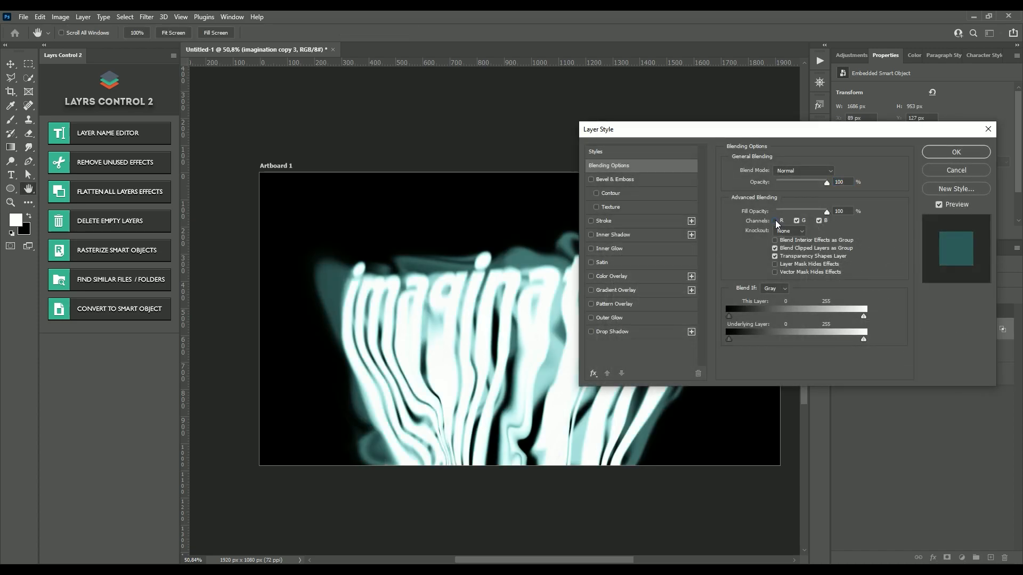
{"action": "left_click", "coordinate": [982, 153]}
- Add a Gradient Map adjustment above the word layers and apply the red preset Красный_01
{"action": "scroll", "coordinate": [628, 315], "scroll_direction": "up", "scroll_amount": 1}
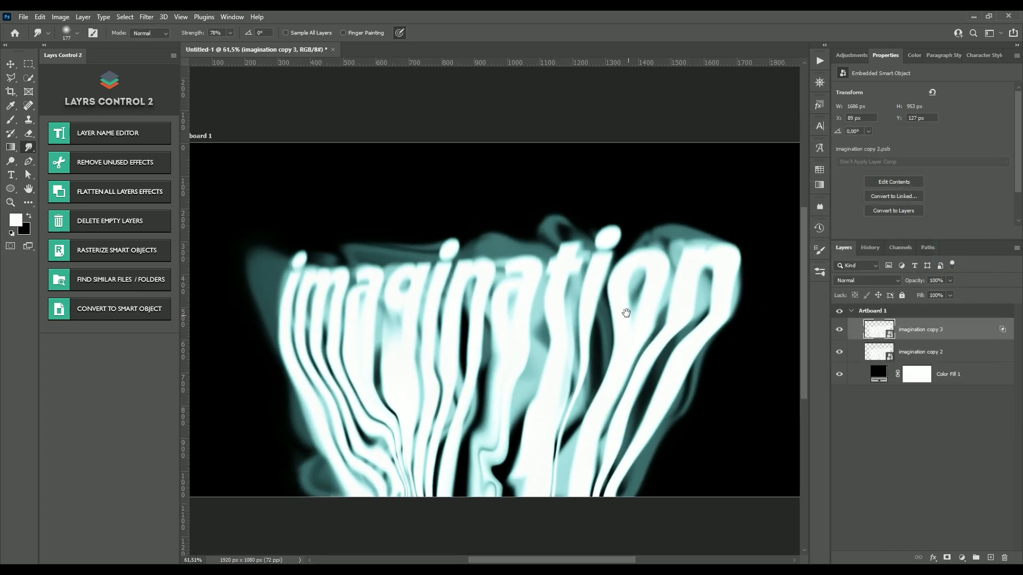
{"action": "key", "text": "h"}
{"action": "left_click_drag", "start_coordinate": [628, 315], "coordinate": [607, 315]}
{"action": "left_click", "coordinate": [961, 557]}
{"action": "left_click", "coordinate": [964, 541]}
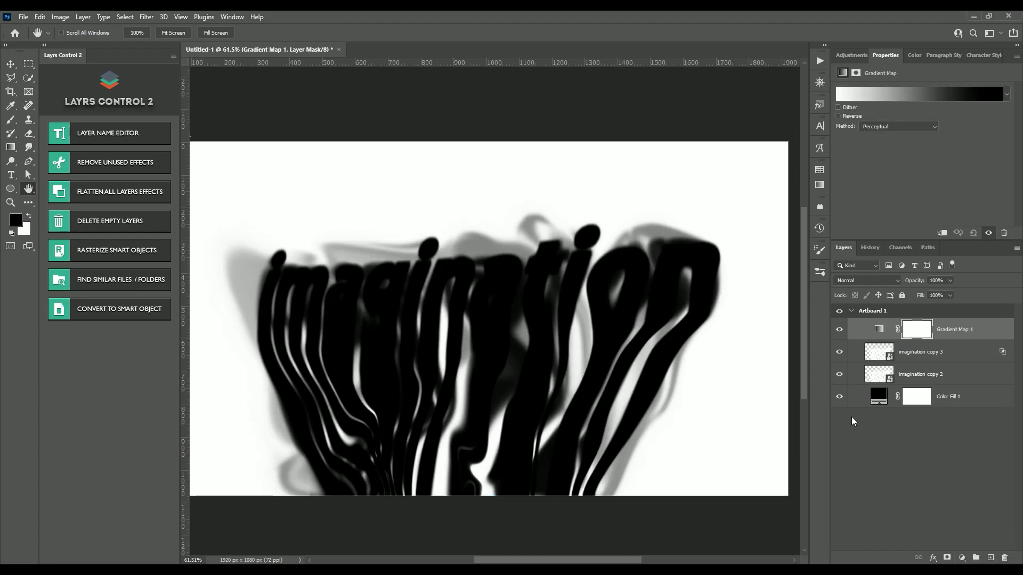
{"action": "left_click", "coordinate": [918, 93]}
{"action": "left_click", "coordinate": [714, 290]}
{"action": "scroll", "coordinate": [727, 315], "scroll_direction": "down", "scroll_amount": 1}
{"action": "left_click", "coordinate": [700, 279]}
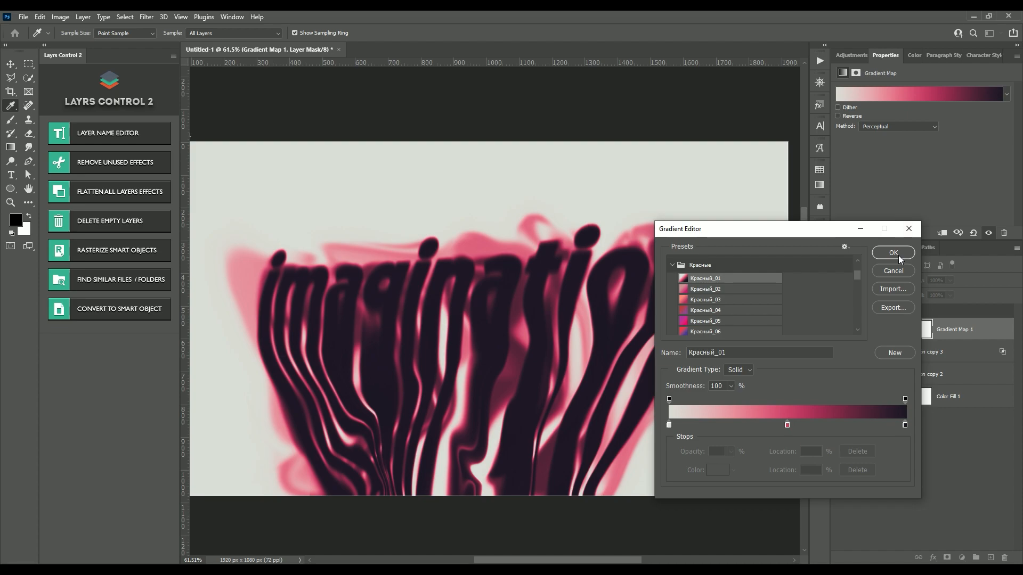
- Swap the gradient's end stops so the dark color sits at 0% and the light color at 100%, and accept the gradient
{"action": "left_click_drag", "start_coordinate": [669, 425], "coordinate": [704, 424]}
{"action": "mouse_move", "coordinate": [904, 425]}
{"action": "left_mouse_down"}
{"action": "mouse_move", "coordinate": [669, 425]}
{"action": "mouse_move", "coordinate": [946, 425]}
{"action": "mouse_move", "coordinate": [905, 425]}
{"action": "left_mouse_up"}
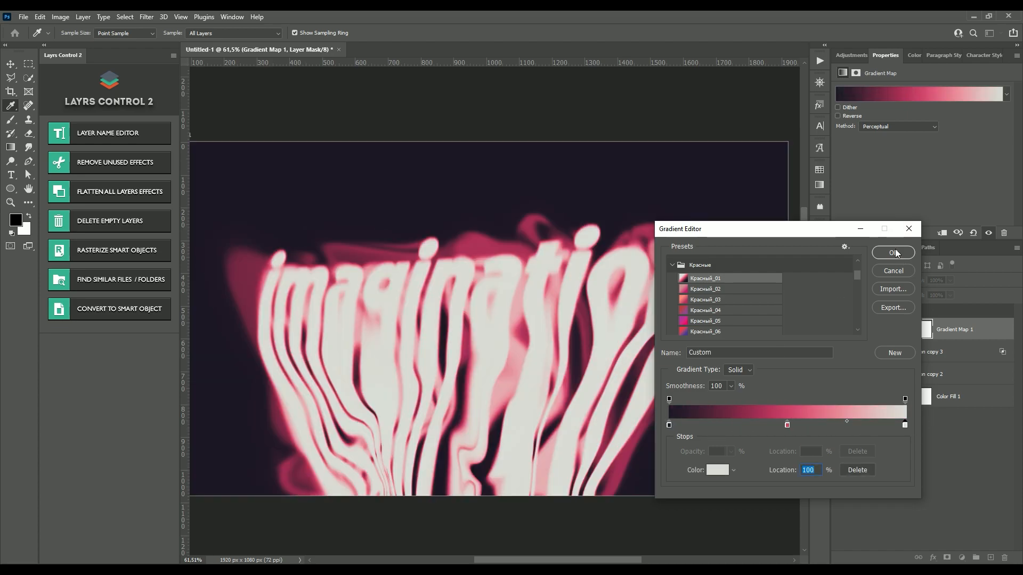
{"action": "left_click", "coordinate": [893, 252]}
- Compare the artwork with and without the red-excluded duplicate, delete that layer, and check the remaining smart object's visibility
{"action": "scroll", "coordinate": [500, 319], "scroll_direction": "down", "scroll_amount": 3}
{"action": "scroll", "coordinate": [500, 373], "scroll_direction": "up", "scroll_amount": 4}
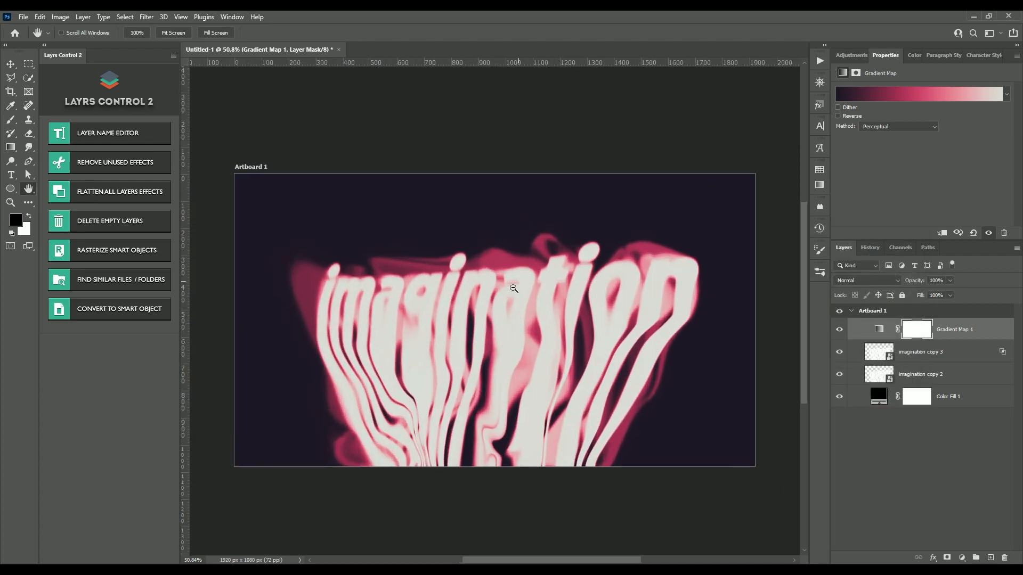
{"action": "scroll", "coordinate": [579, 378], "scroll_direction": "down", "scroll_amount": 3}
{"action": "scroll", "coordinate": [538, 360], "scroll_direction": "up", "scroll_amount": 3}
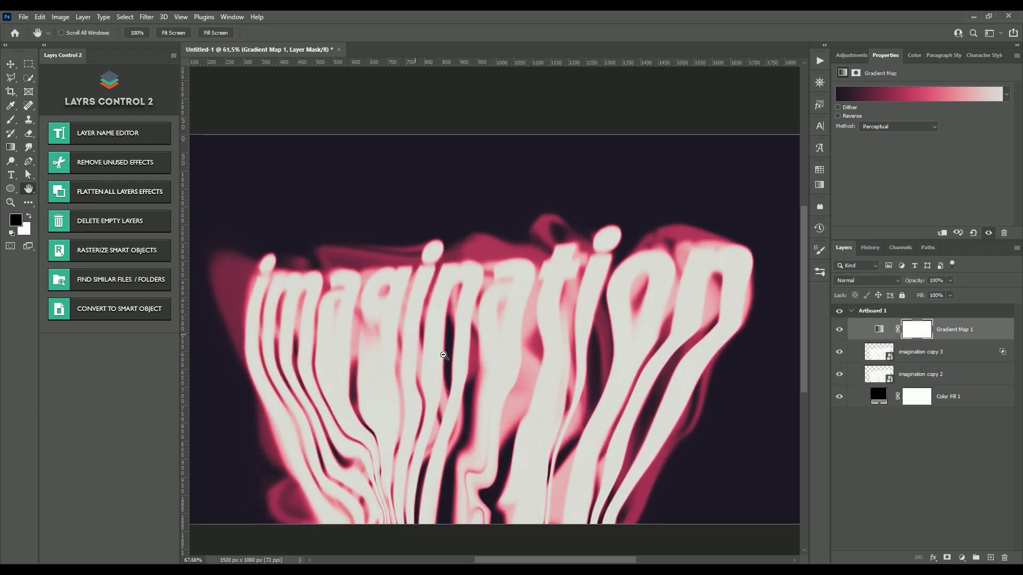
{"action": "scroll", "coordinate": [442, 351], "scroll_direction": "down", "scroll_amount": 3}
{"action": "left_click", "coordinate": [840, 353]}
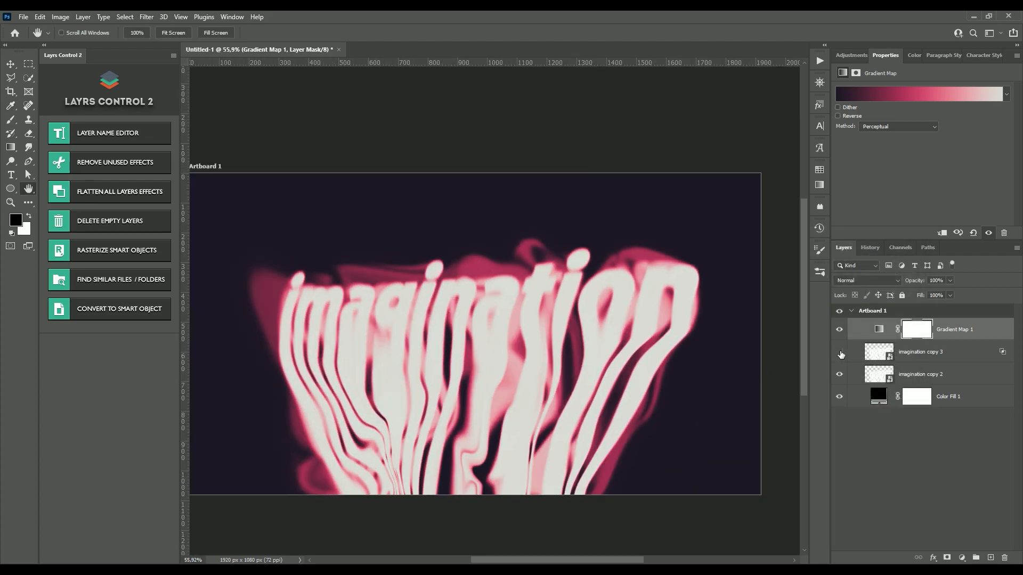
{"action": "left_click", "coordinate": [840, 353]}
{"action": "left_click", "coordinate": [925, 355]}
{"action": "left_click", "coordinate": [1004, 557]}
{"action": "left_click", "coordinate": [839, 354]}
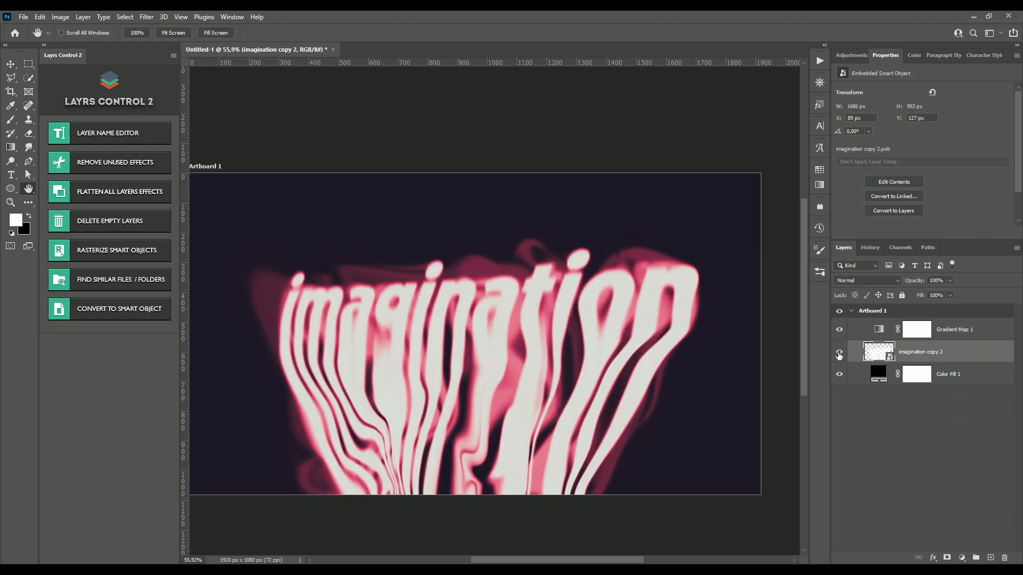
{"action": "left_click", "coordinate": [839, 356]}
{"action": "left_click", "coordinate": [839, 355]}
- Add a Curves adjustment above the Gradient Map and raise the contrast by lowering the shadows and lifting the highlights
{"action": "left_click", "coordinate": [909, 334]}
{"action": "left_click", "coordinate": [851, 56]}
{"action": "left_click", "coordinate": [887, 82]}
{"action": "scroll", "coordinate": [912, 200], "scroll_direction": "down", "scroll_amount": 3}
{"action": "left_click_drag", "start_coordinate": [907, 180], "coordinate": [909, 188]}
{"action": "left_click_drag", "start_coordinate": [951, 136], "coordinate": [959, 116]}
{"action": "left_click_drag", "start_coordinate": [909, 187], "coordinate": [905, 185]}
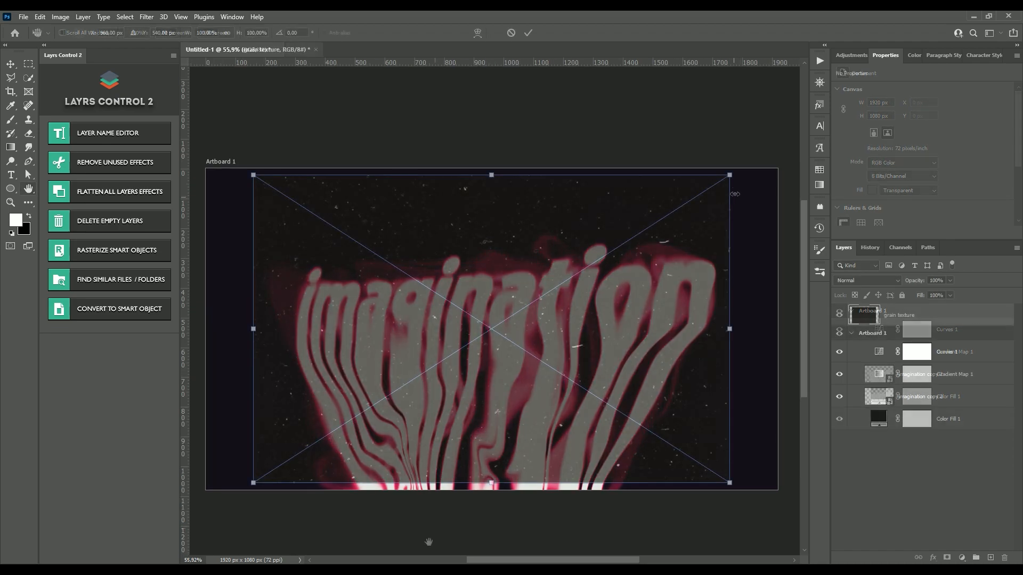
- Enlarge the placed grain texture to about 2070 × 1340 px so it covers the artboard, and commit the placement
{"action": "left_click_drag", "start_coordinate": [787, 161], "coordinate": [731, 129]}
{"action": "left_click", "coordinate": [528, 33]}
- Set the grain texture layer's blend mode to Linear Dodge (Add) and its opacity to 86%
{"action": "key", "text": "space"}
{"action": "left_click_drag", "start_coordinate": [531, 283], "coordinate": [604, 288]}
{"action": "left_click_drag", "start_coordinate": [922, 283], "coordinate": [916, 283]}
{"action": "left_click", "coordinate": [887, 280]}
{"action": "left_click", "coordinate": [886, 386]}
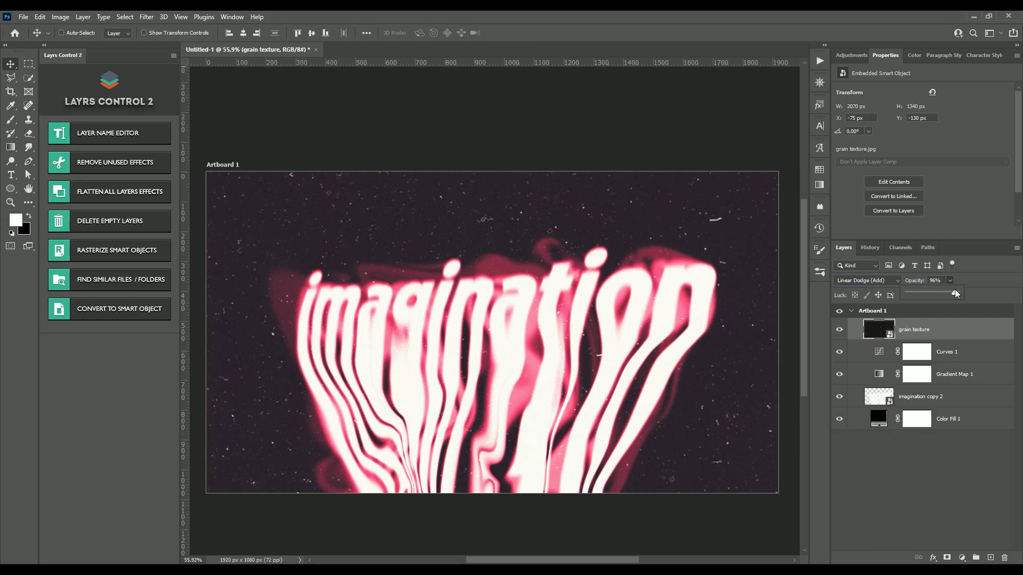
- Lower the shadow and highlight points of the Curves 1 adjustment to darken the artwork
{"action": "left_click", "coordinate": [950, 352]}
{"action": "scroll", "coordinate": [911, 178], "scroll_direction": "down", "scroll_amount": 2}
{"action": "left_click_drag", "start_coordinate": [906, 187], "coordinate": [913, 194]}
{"action": "left_click_drag", "start_coordinate": [958, 116], "coordinate": [971, 138]}
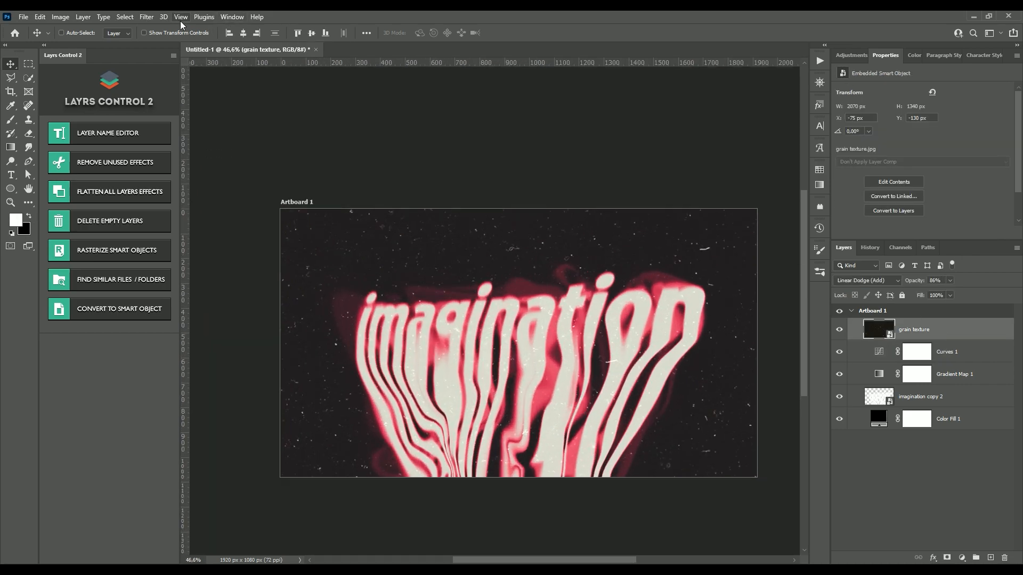
{"action": "left_click", "coordinate": [147, 16]}
{"action": "left_click", "coordinate": [175, 96]}
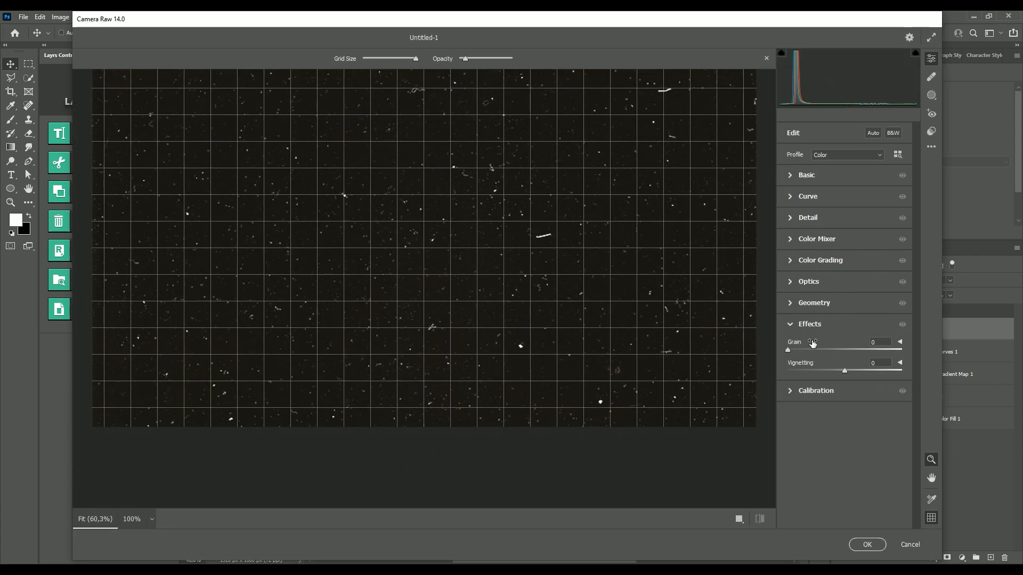
{"action": "left_click_drag", "start_coordinate": [856, 352], "coordinate": [847, 352]}
{"action": "left_click", "coordinate": [867, 544]}
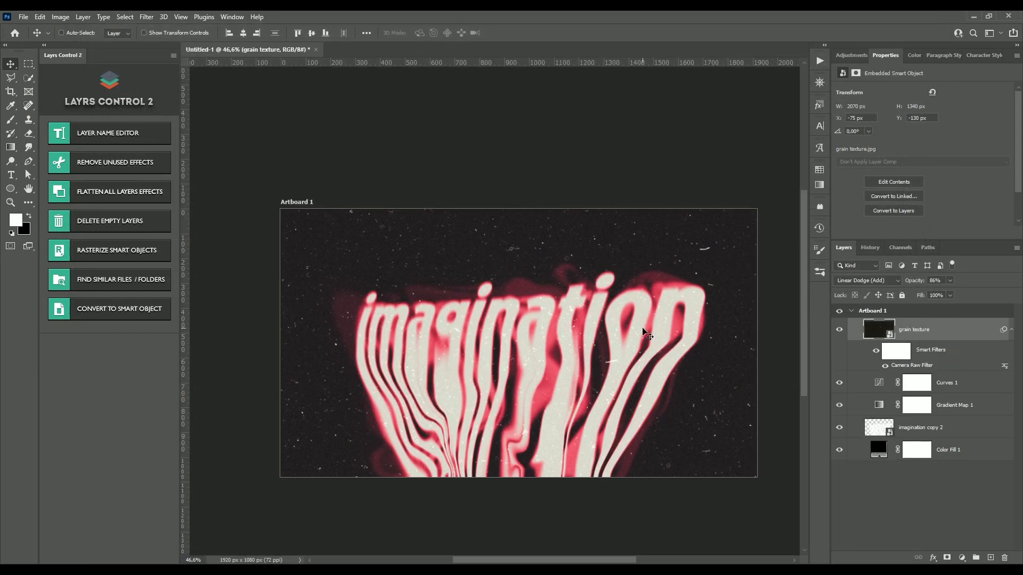
{"action": "key", "text": "ctrl+0"}
{"action": "scroll", "coordinate": [432, 352], "scroll_direction": "up", "scroll_amount": 5}
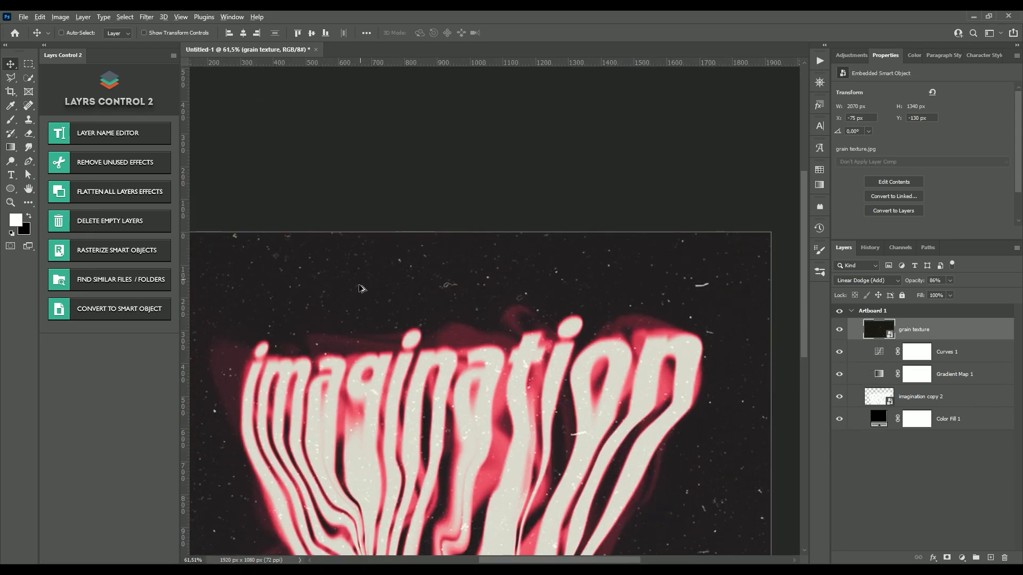
- Apply a Camera Raw filter with a strong Grain effect to the grain texture layer
{"action": "left_click", "coordinate": [147, 17]}
{"action": "left_click", "coordinate": [168, 97]}
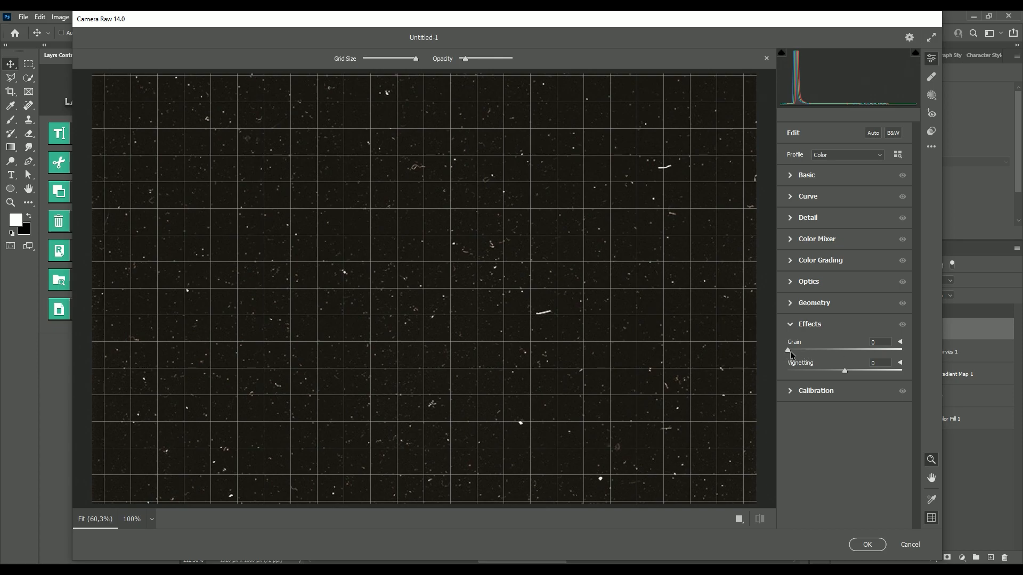
{"action": "left_click_drag", "start_coordinate": [791, 350], "coordinate": [869, 350]}
{"action": "left_click", "coordinate": [866, 545]}
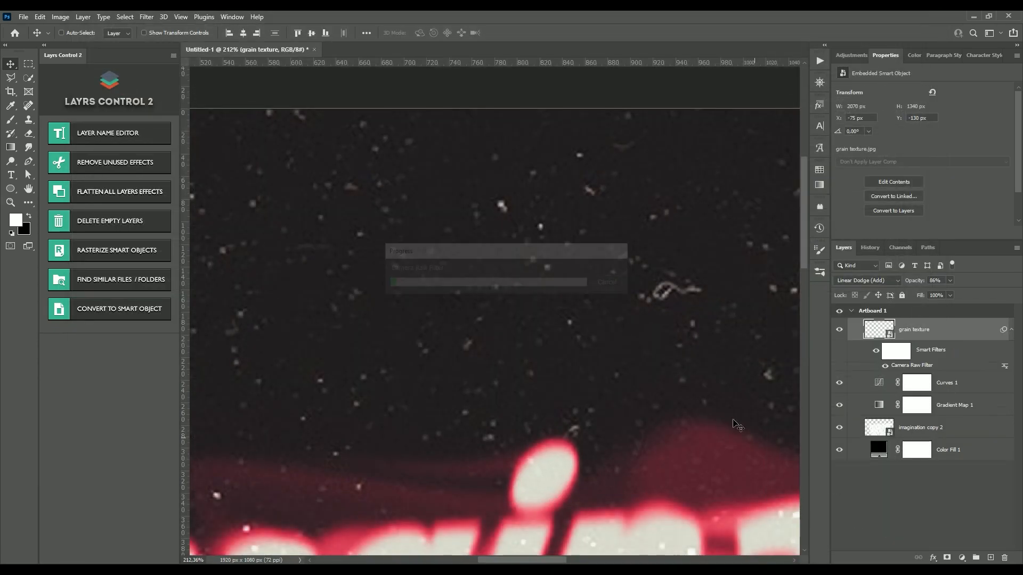
- Examine the added grain on the lettering and dark background, both close up and across the whole artboard
{"action": "scroll", "coordinate": [634, 342], "scroll_direction": "down", "scroll_amount": 7}
{"action": "left_click_drag", "start_coordinate": [629, 316], "coordinate": [507, 221]}
{"action": "scroll", "coordinate": [509, 293], "scroll_direction": "up", "scroll_amount": 4}
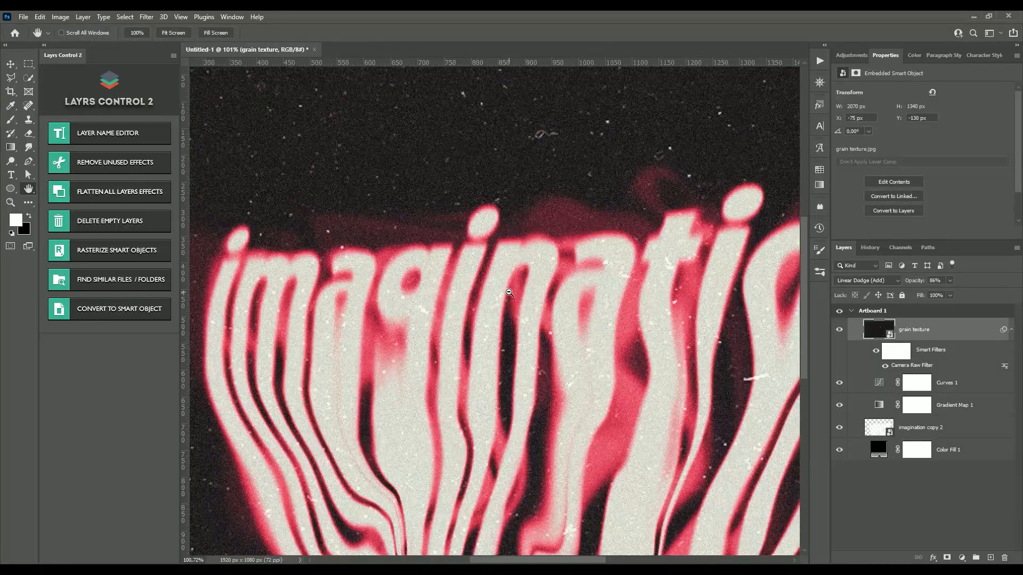
{"action": "scroll", "coordinate": [510, 292], "scroll_direction": "down", "scroll_amount": 10}
{"action": "scroll", "coordinate": [509, 293], "scroll_direction": "up", "scroll_amount": 6}
{"action": "scroll", "coordinate": [509, 293], "scroll_direction": "down", "scroll_amount": 5}
{"action": "scroll", "coordinate": [543, 292], "scroll_direction": "up", "scroll_amount": 4}
{"action": "scroll", "coordinate": [501, 320], "scroll_direction": "down", "scroll_amount": 3}
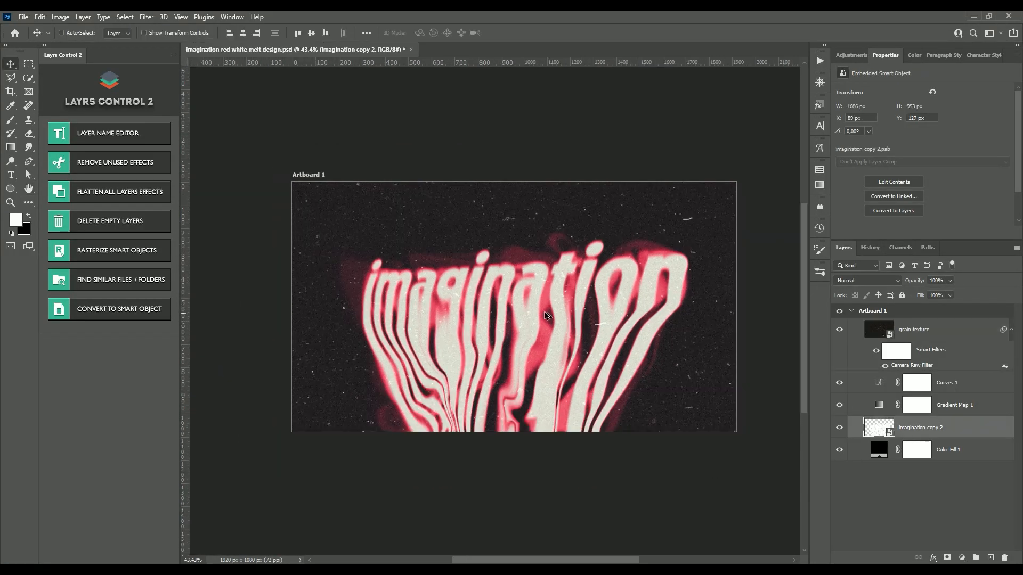
- Duplicate the imagination copy 2 layer beneath itself and apply a Gaussian Blur with a 31.8 px radius to the lower copy
{"action": "scroll", "coordinate": [545, 311], "scroll_direction": "up", "scroll_amount": 3}
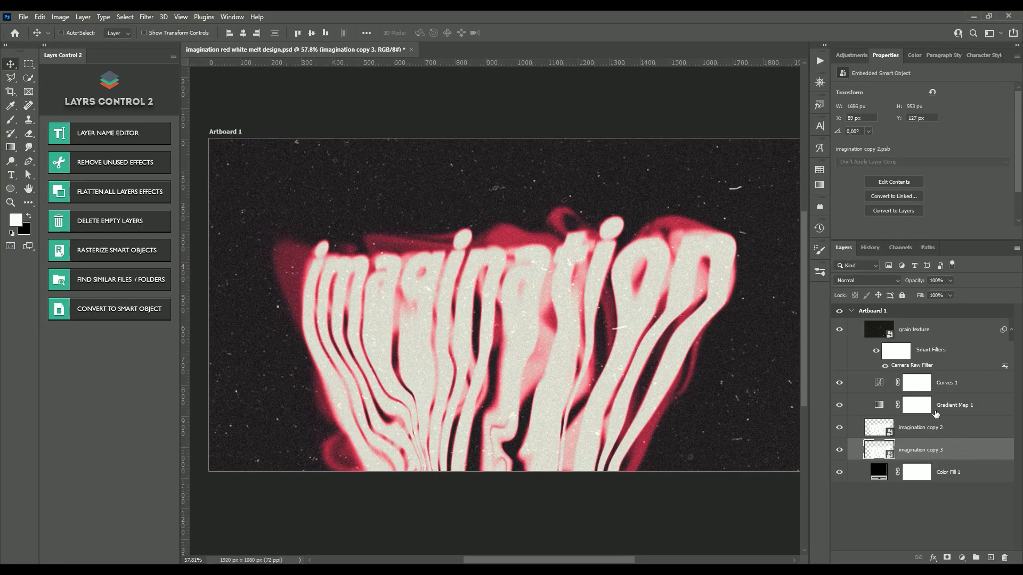
{"action": "left_click", "coordinate": [146, 17]}
{"action": "mouse_move", "coordinate": [251, 152]}
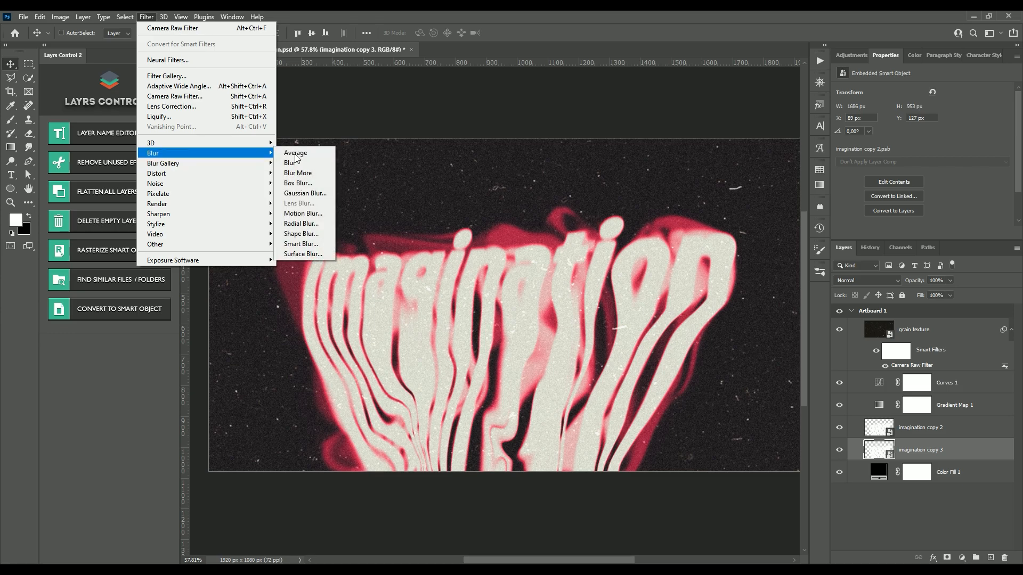
{"action": "left_click", "coordinate": [305, 193]}
{"action": "left_click_drag", "start_coordinate": [690, 242], "coordinate": [708, 242]}
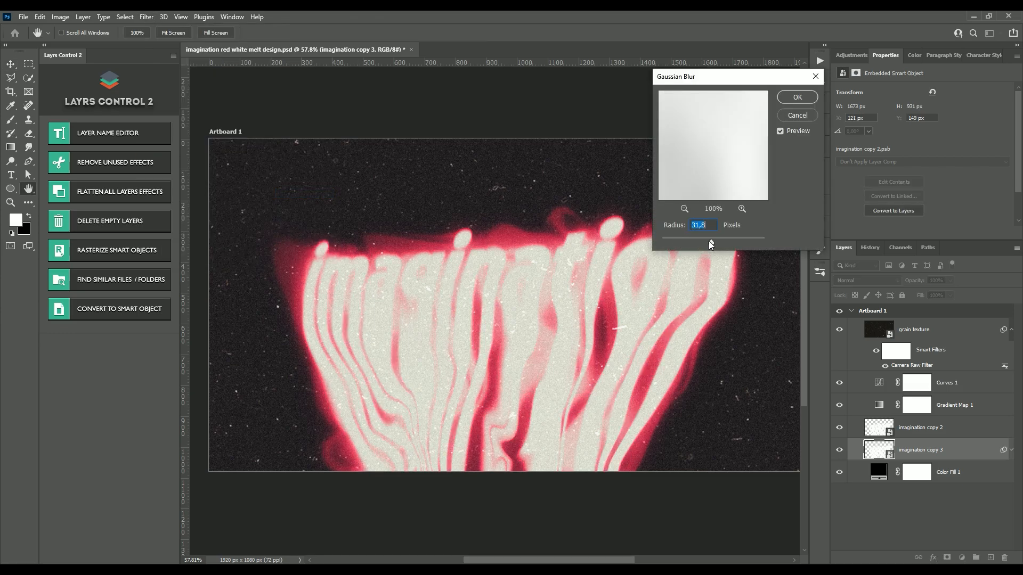
{"action": "key", "text": "Return"}
- Set the blurred imagination copy 3 layer's opacity to 49% and compare the artwork with that layer hidden and shown
{"action": "left_click", "coordinate": [949, 281]}
{"action": "left_click_drag", "start_coordinate": [910, 292], "coordinate": [926, 292]}
{"action": "scroll", "coordinate": [732, 118], "scroll_direction": "down", "scroll_amount": 3}
{"action": "left_click", "coordinate": [839, 450]}
{"action": "left_click", "coordinate": [838, 451]}
- Save the document with the blurred glow behind the lettering
{"action": "key", "text": "h"}
{"action": "left_click_drag", "start_coordinate": [592, 263], "coordinate": [509, 328]}
{"action": "key", "text": "ctrl+s"}
{"action": "scroll", "coordinate": [524, 324], "scroll_direction": "up", "scroll_amount": 4}
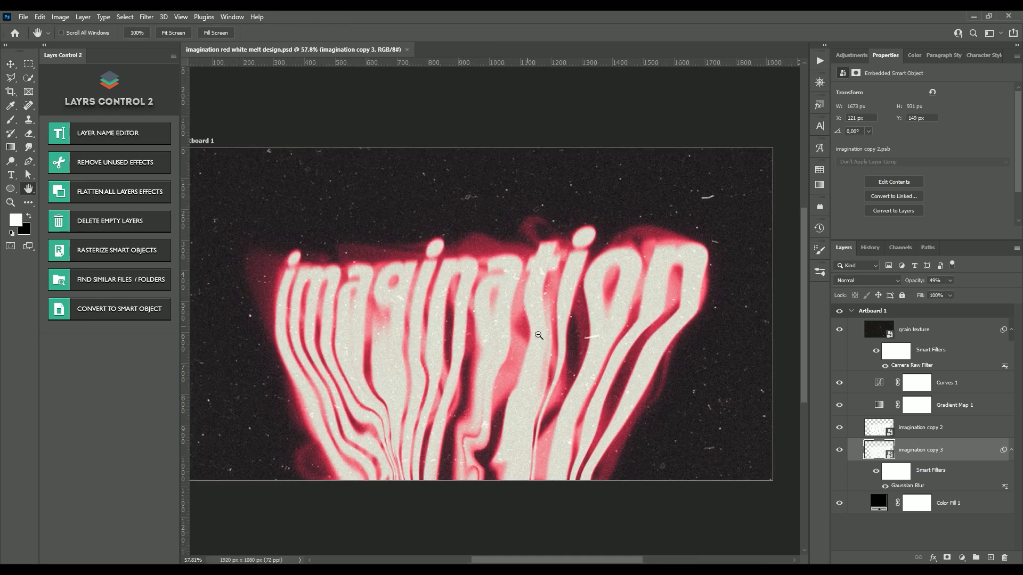
- Rasterize the imagination copy 2 smart object so it can be edited with the Smudge tool
{"action": "left_click", "coordinate": [914, 432]}
{"action": "left_click", "coordinate": [382, 250]}
{"action": "key", "text": "Return"}
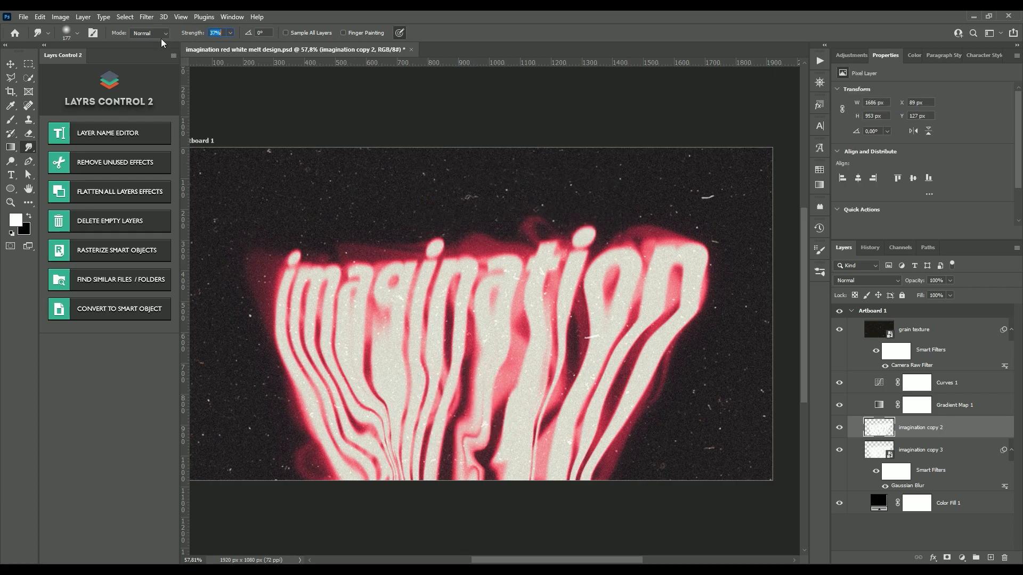
- Undo the first trial stroke and smudge the lower strands of the lettering at 37% strength with a 177 px brush
{"action": "mouse_move", "coordinate": [452, 394]}
{"action": "left_mouse_down"}
{"action": "mouse_move", "coordinate": [406, 422]}
{"action": "mouse_move", "coordinate": [303, 386]}
{"action": "mouse_move", "coordinate": [355, 381]}
{"action": "left_mouse_up"}
{"action": "key", "text": "ctrl+z"}
{"action": "mouse_move", "coordinate": [306, 346]}
{"action": "left_mouse_down"}
{"action": "mouse_move", "coordinate": [340, 424]}
{"action": "mouse_move", "coordinate": [388, 482]}
{"action": "left_mouse_up"}
{"action": "mouse_move", "coordinate": [352, 341]}
{"action": "left_mouse_down"}
{"action": "mouse_move", "coordinate": [405, 459]}
{"action": "mouse_move", "coordinate": [456, 507]}
{"action": "mouse_move", "coordinate": [554, 334]}
{"action": "mouse_move", "coordinate": [582, 354]}
{"action": "mouse_move", "coordinate": [623, 424]}
{"action": "left_mouse_up"}
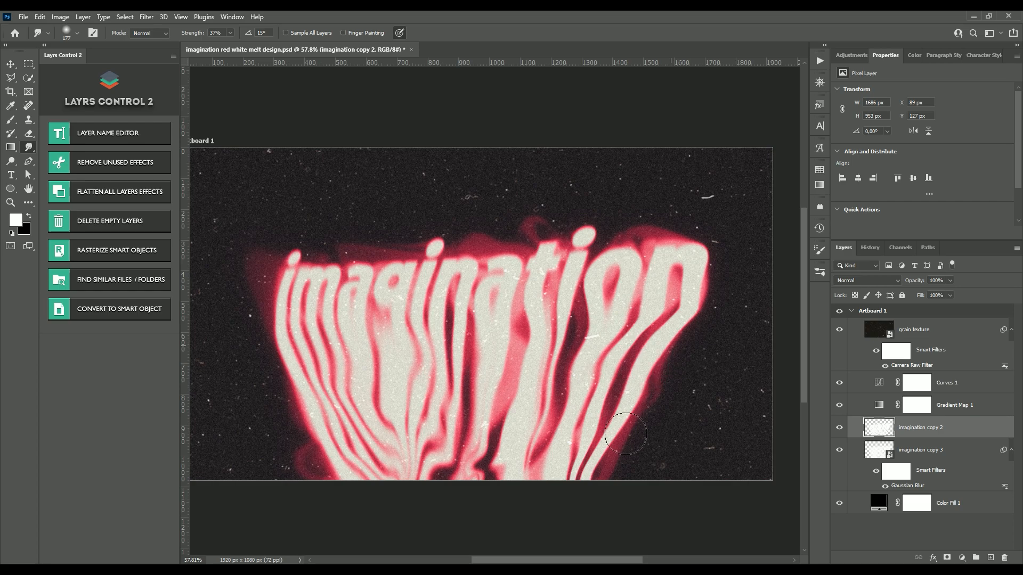
- Smudge the letter tops and i dots upward into flame-like tips, and distort the outer edges of the word
{"action": "scroll", "coordinate": [482, 402], "scroll_direction": "down", "scroll_amount": 3}
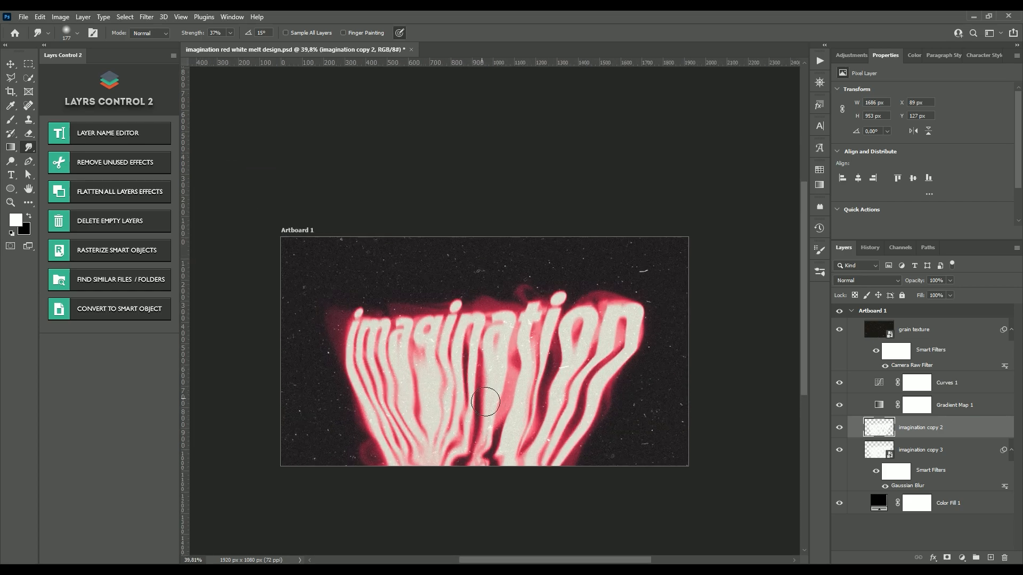
{"action": "scroll", "coordinate": [505, 450], "scroll_direction": "up", "scroll_amount": 3}
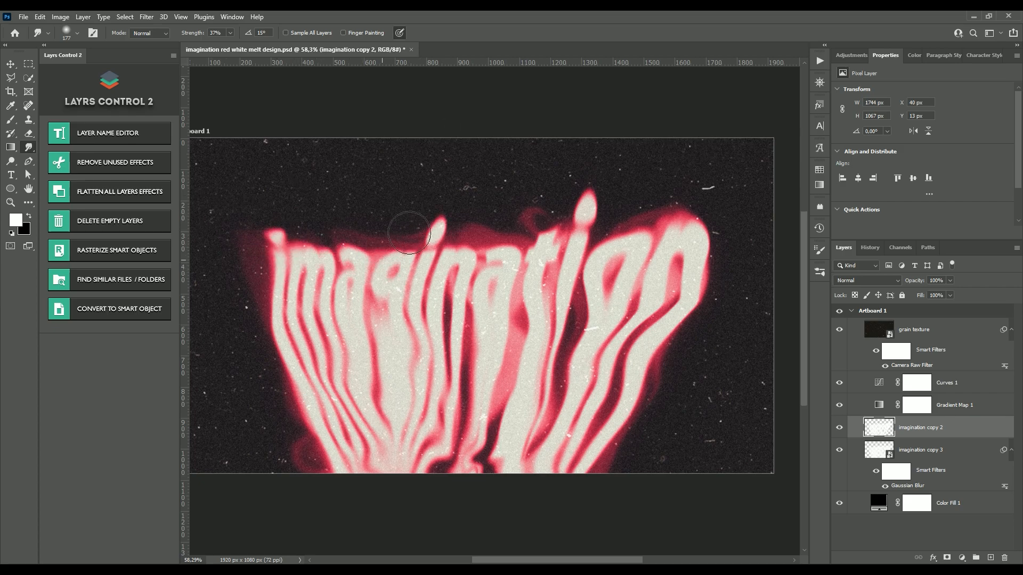
{"action": "scroll", "coordinate": [602, 233], "scroll_direction": "down", "scroll_amount": 3}
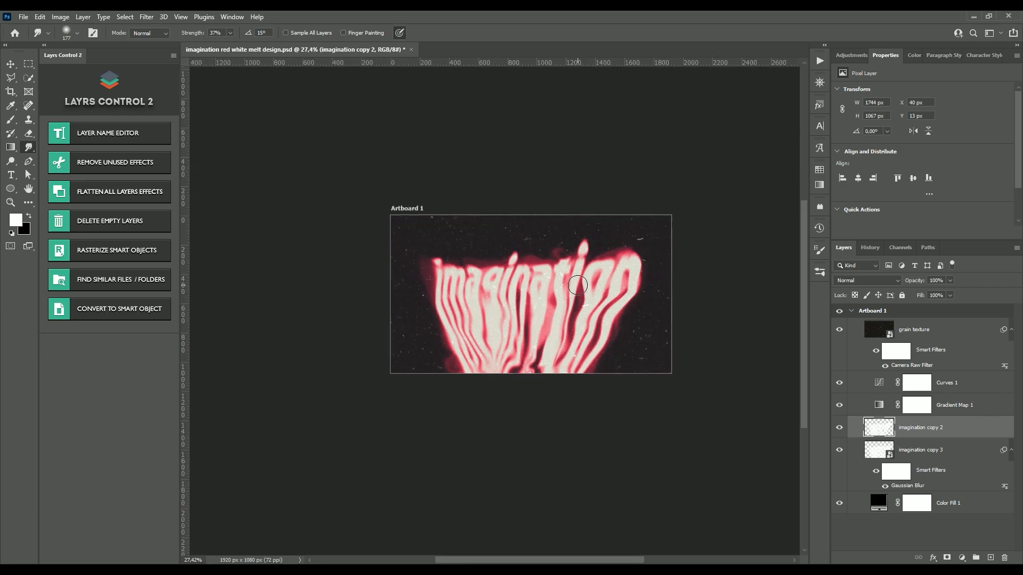
{"action": "scroll", "coordinate": [418, 261], "scroll_direction": "up", "scroll_amount": 2}
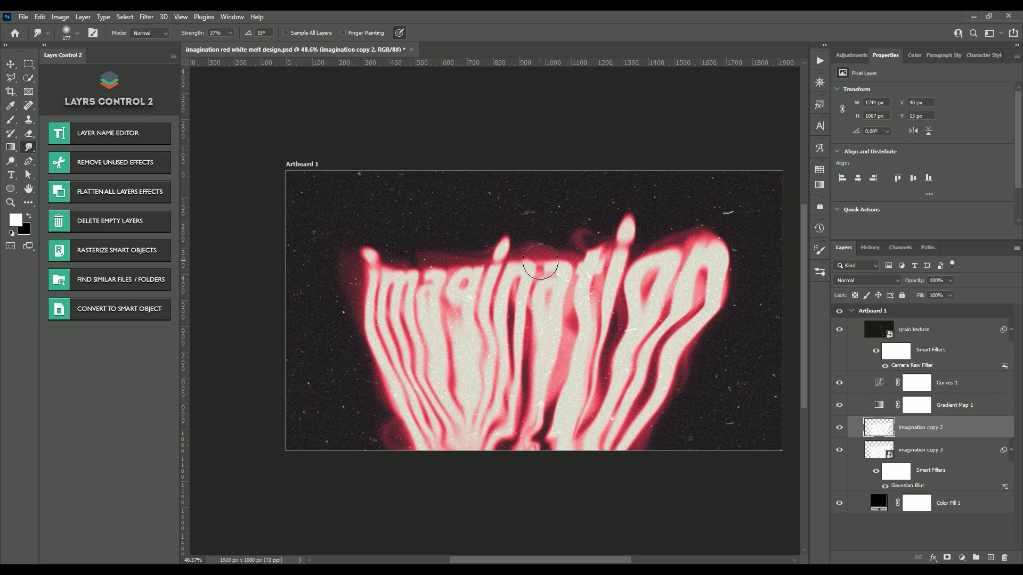
- Inspect the smudged lettering up close and save the document
{"action": "scroll", "coordinate": [765, 272], "scroll_direction": "up", "scroll_amount": 4}
{"action": "left_click_drag", "start_coordinate": [767, 263], "coordinate": [584, 267]}
{"action": "scroll", "coordinate": [584, 267], "scroll_direction": "up", "scroll_amount": 3}
{"action": "key", "text": "ctrl+s"}
{"action": "scroll", "coordinate": [612, 280], "scroll_direction": "down", "scroll_amount": 8}
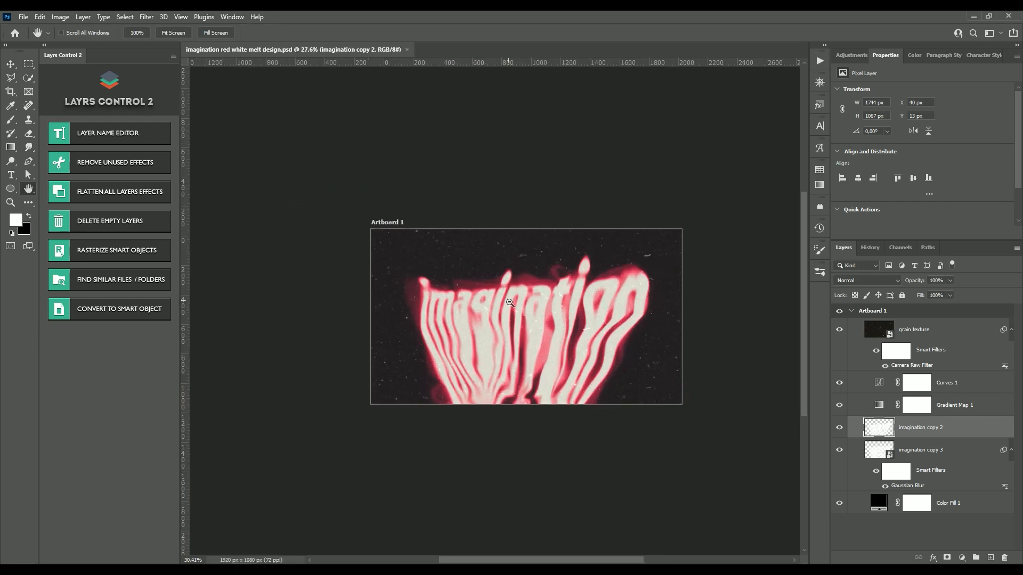